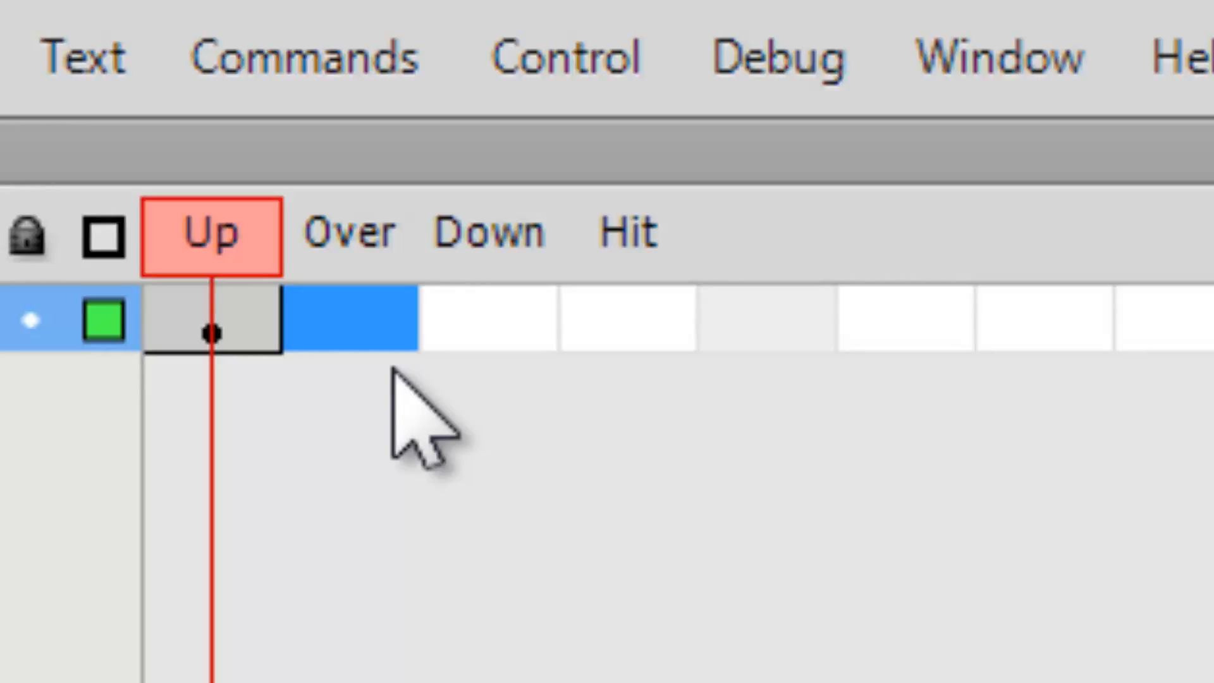
# Insert a keyframe for the button symbol's Over state and colour its text yellow
pyautogui.press('F6')
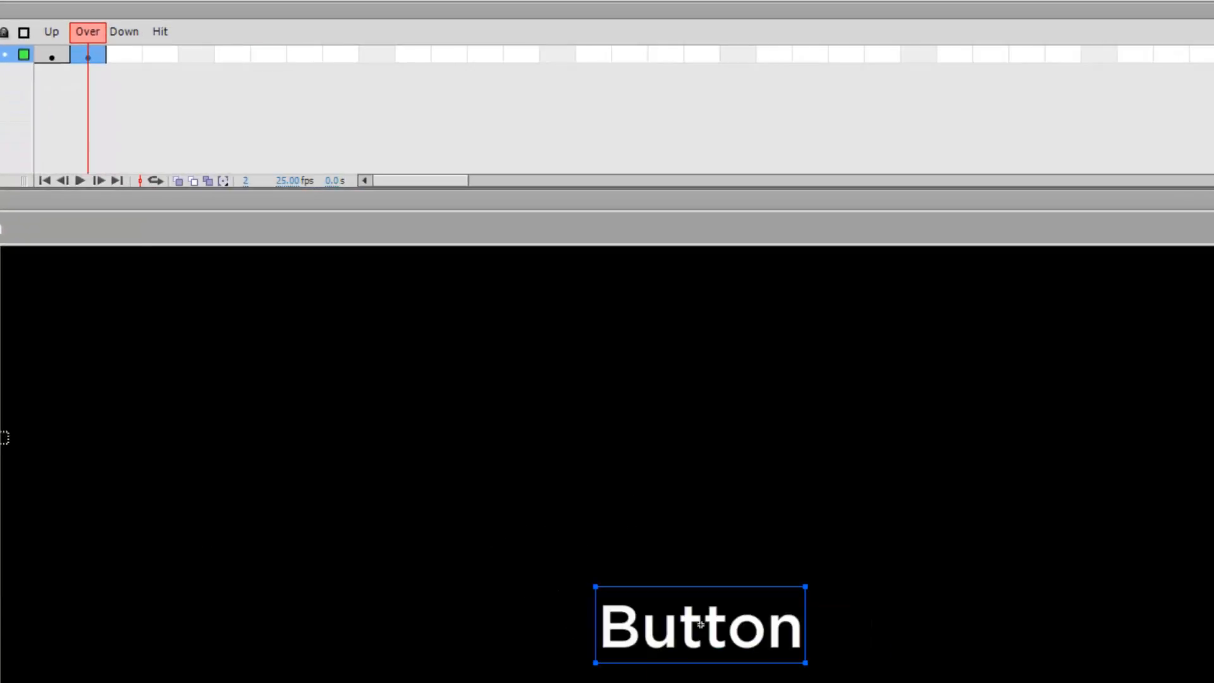
pyautogui.click(0, 323)
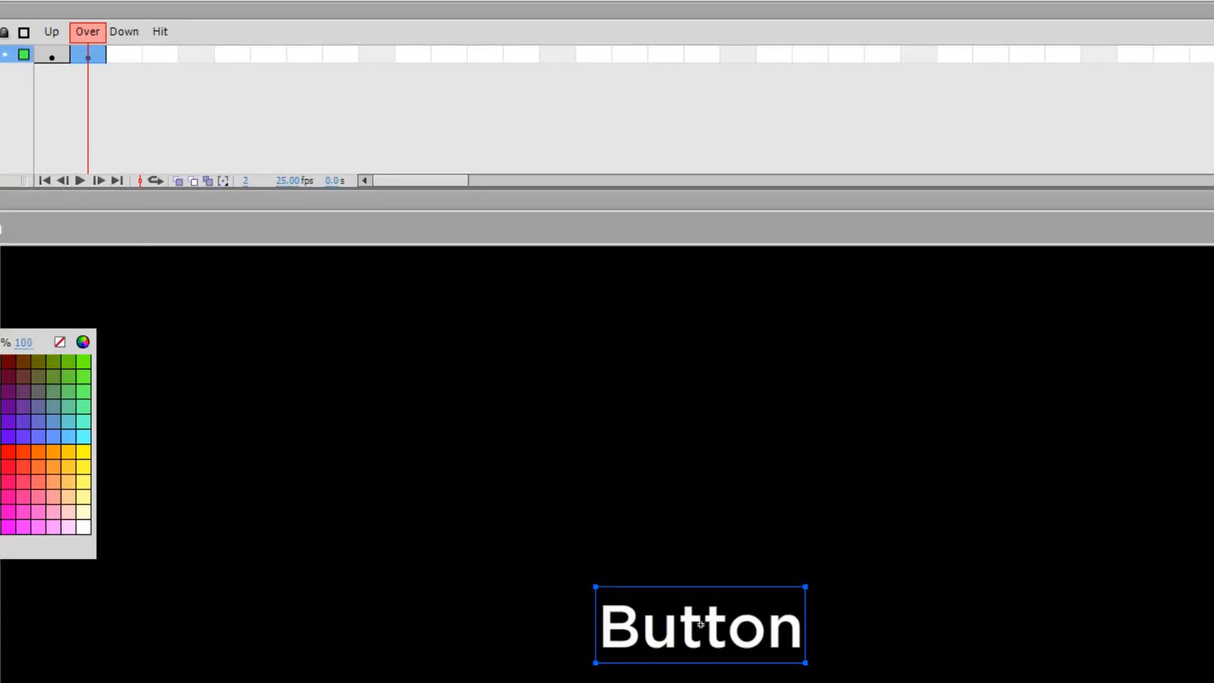
pyautogui.click(7, 452)
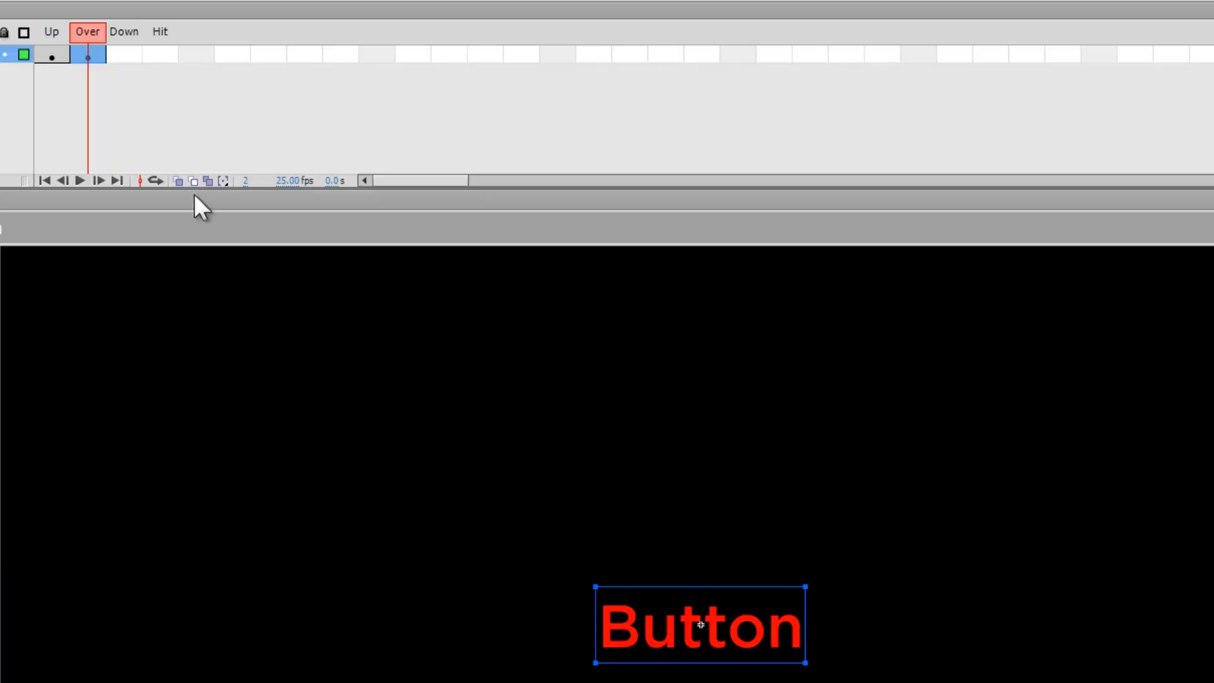
pyautogui.click(0, 323)
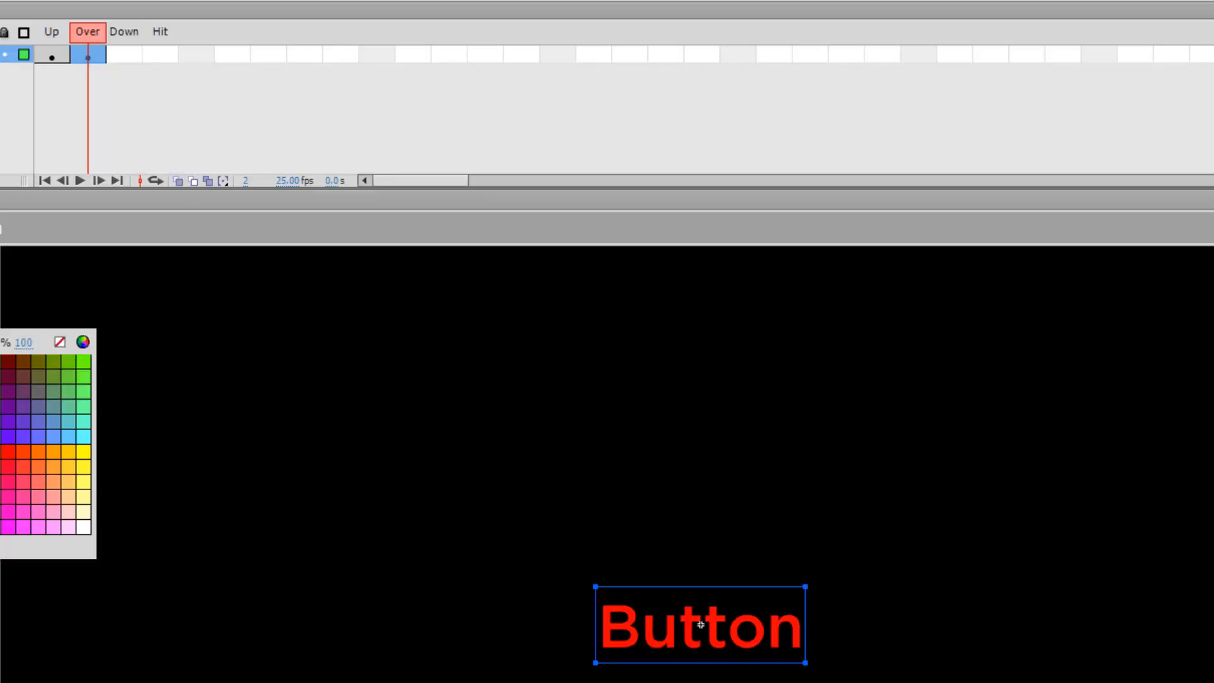
pyautogui.click(83, 452)
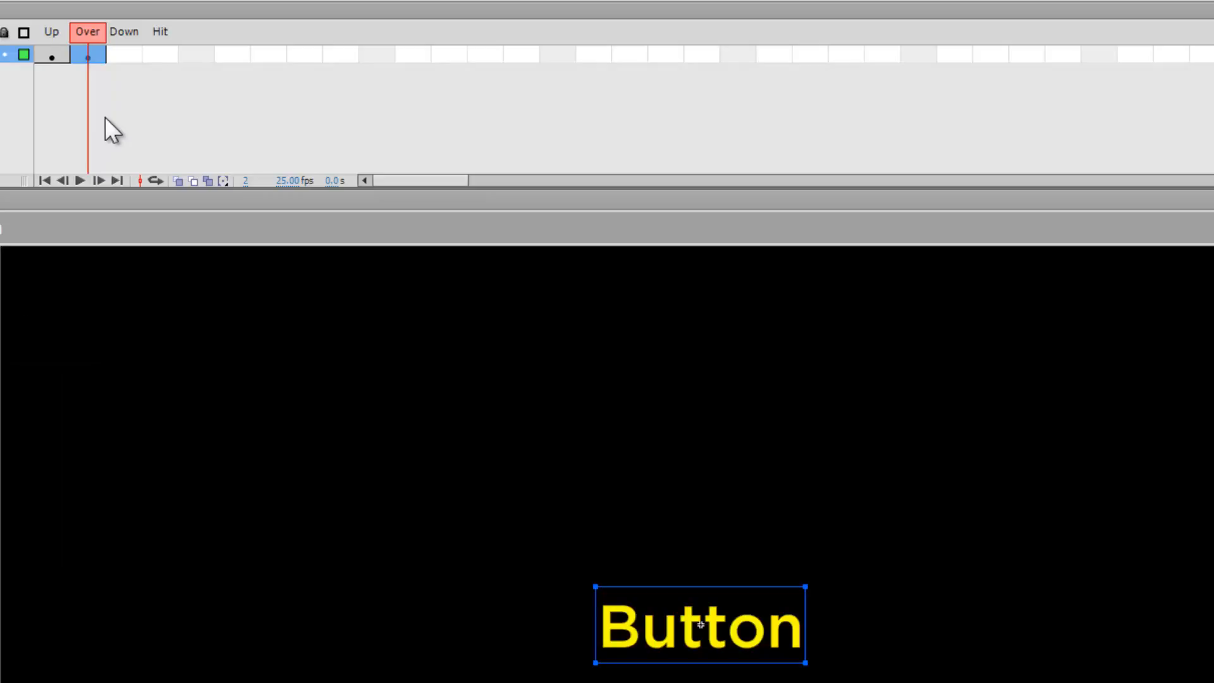
# Insert a keyframe for the Down state and colour the button text green
pyautogui.press('F6')
pyautogui.click(0, 322)
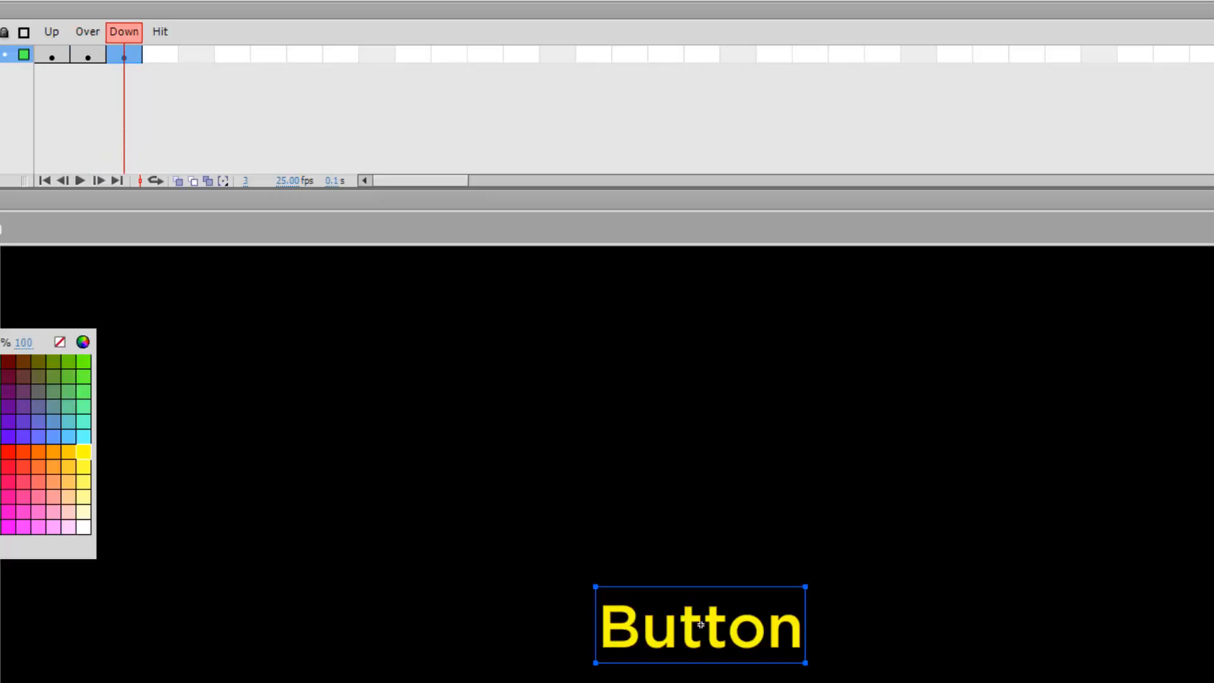
pyautogui.click(0, 362)
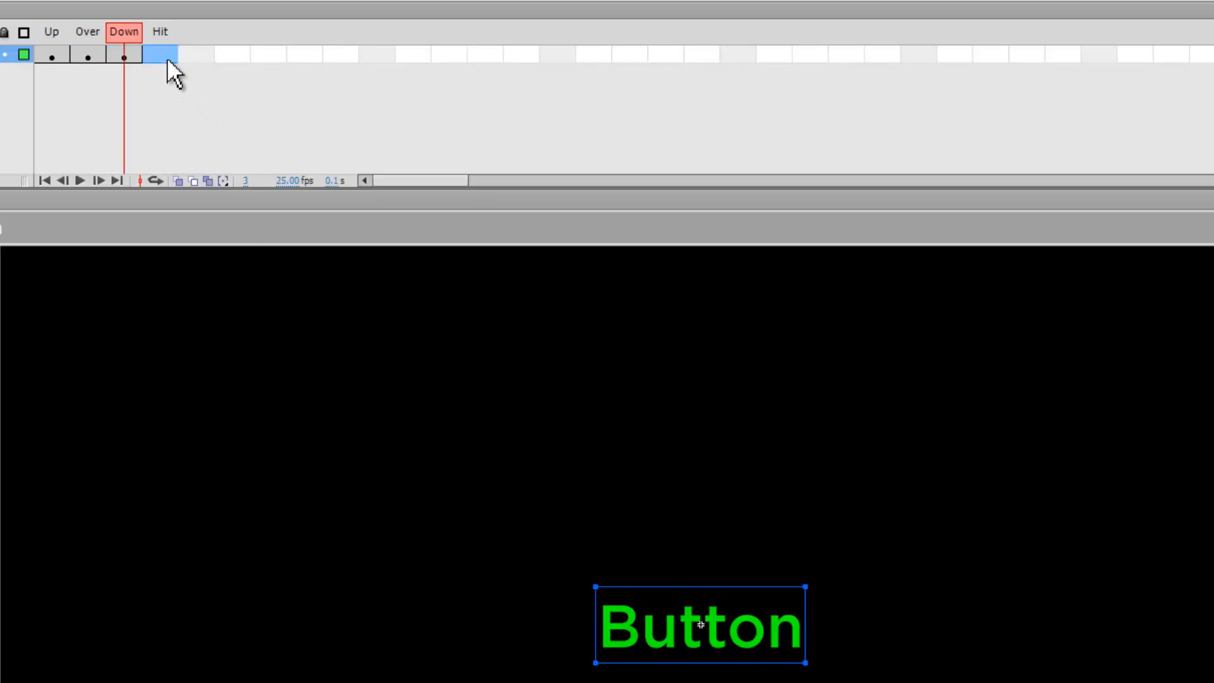
# Insert a keyframe for the Hit state and draw a filled rectangle covering the whole text area
pyautogui.press('F6')
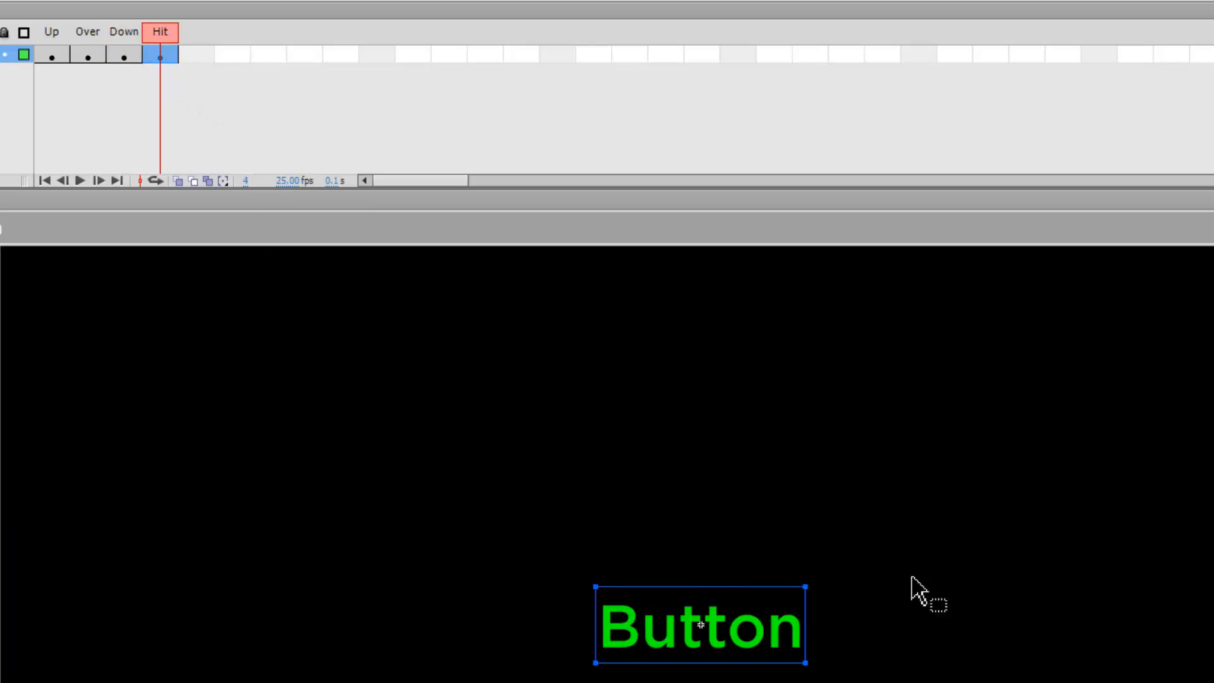
pyautogui.click(146, 271)
pyautogui.press('r')
pyautogui.moveTo(534, 569); pyautogui.dragTo(864, 677)
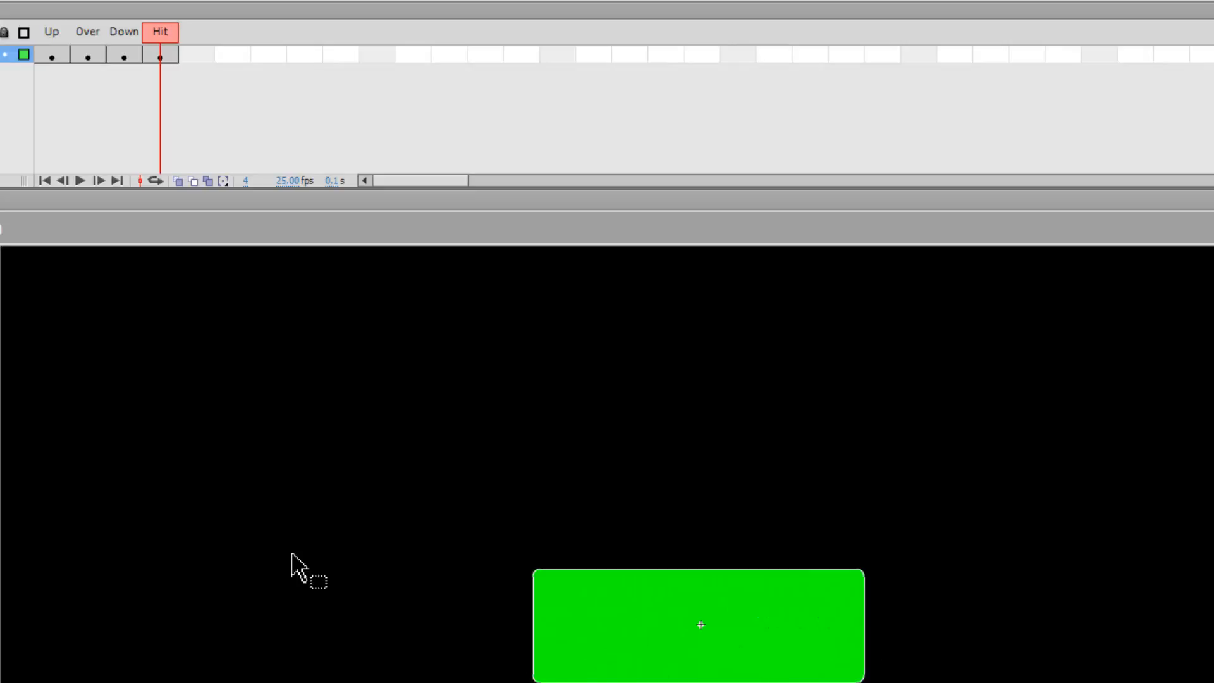
# Return to the main scene and arrange four copies of the button in a column on the stage's left side
pyautogui.doubleClick(135, 534)
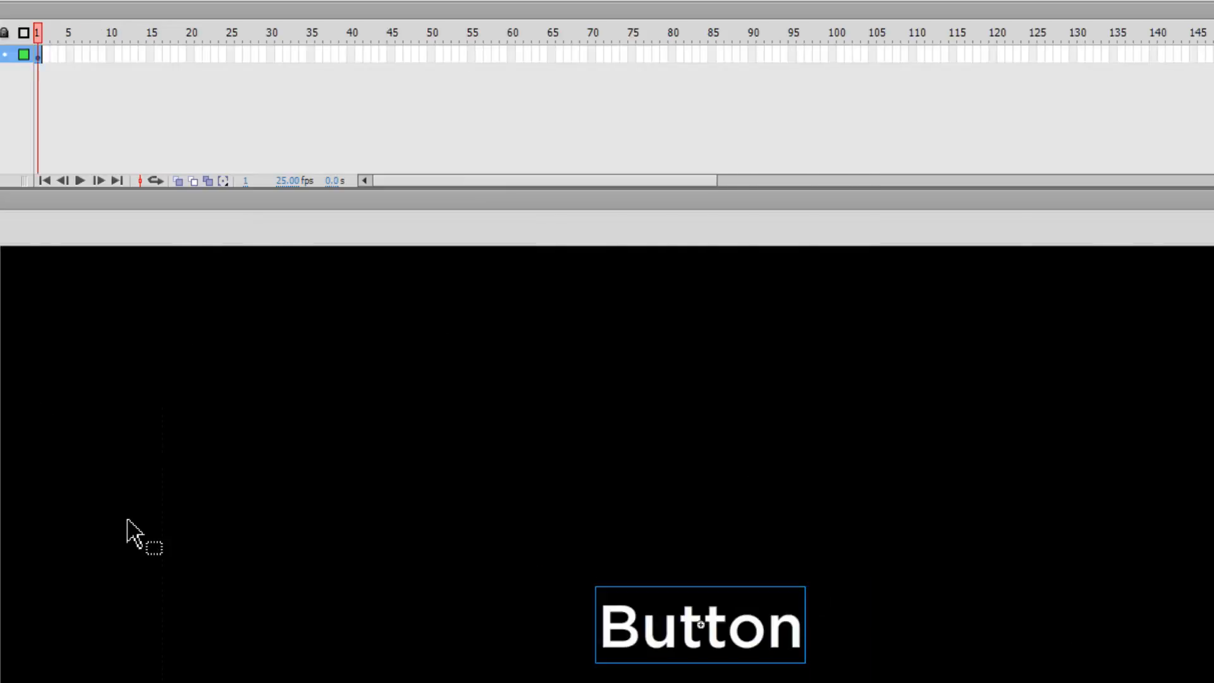
pyautogui.moveTo(690, 660); pyautogui.dragTo(223, 498)
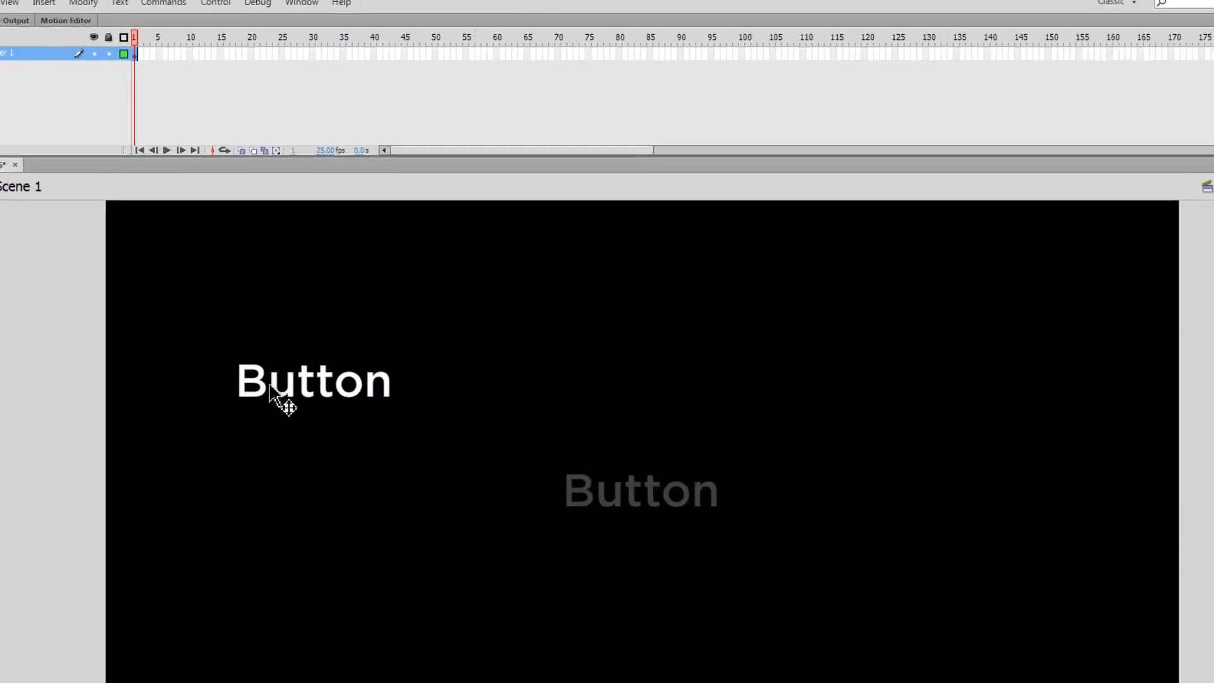
pyautogui.moveTo(294, 320); pyautogui.dragTo(292, 518)
# Test the movie, try the bottom button's Over and Down states, and close the preview
pyautogui.hotkey('ctrl', 'Return')
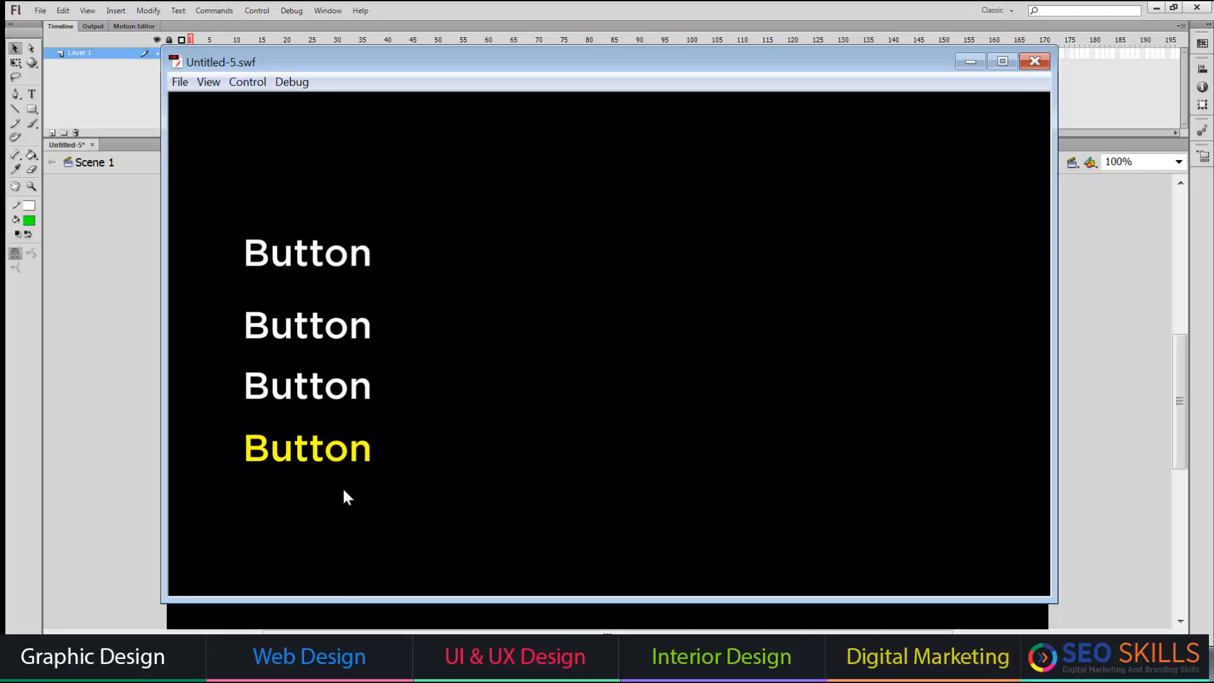
pyautogui.click(319, 454)
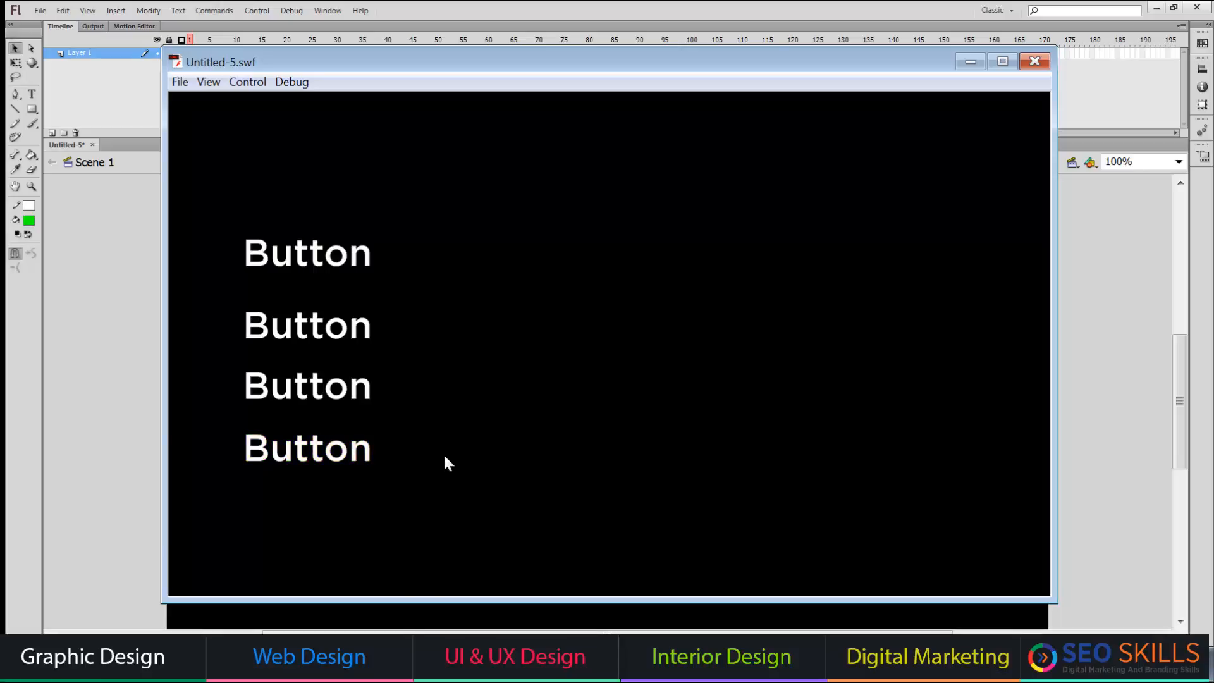
pyautogui.click(1043, 62)
# Stretch the button's Hit-state rectangle far to the right with Free Transform, and test the enlarged clickable area in the movie
pyautogui.doubleClick(363, 504)
pyautogui.click(267, 53)
pyautogui.click(561, 520)
pyautogui.click(400, 506)
pyautogui.click(15, 62)
pyautogui.moveTo(409, 505); pyautogui.dragTo(1028, 505)
pyautogui.click(98, 163)
pyautogui.hotkey('ctrl', 'Return')
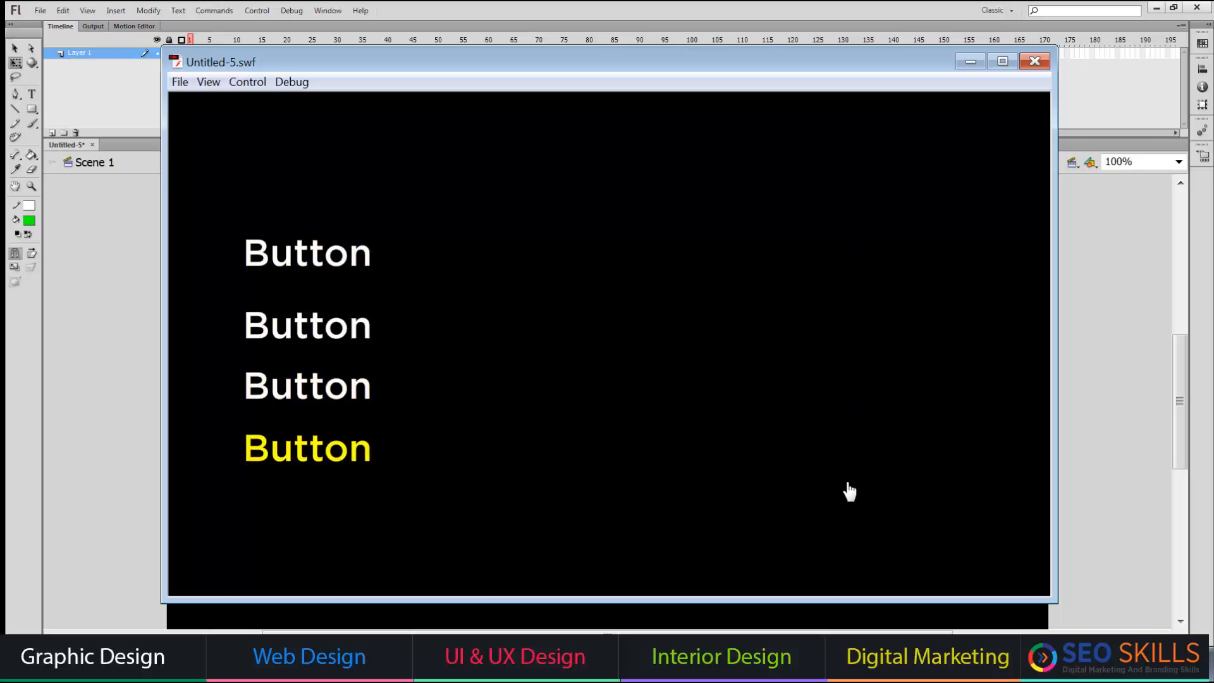
pyautogui.click(1035, 61)
# Close the current document without saving and create a new ActionScript 3.0 document of 1400 x 800 px
pyautogui.hotkey('ctrl', 'w')
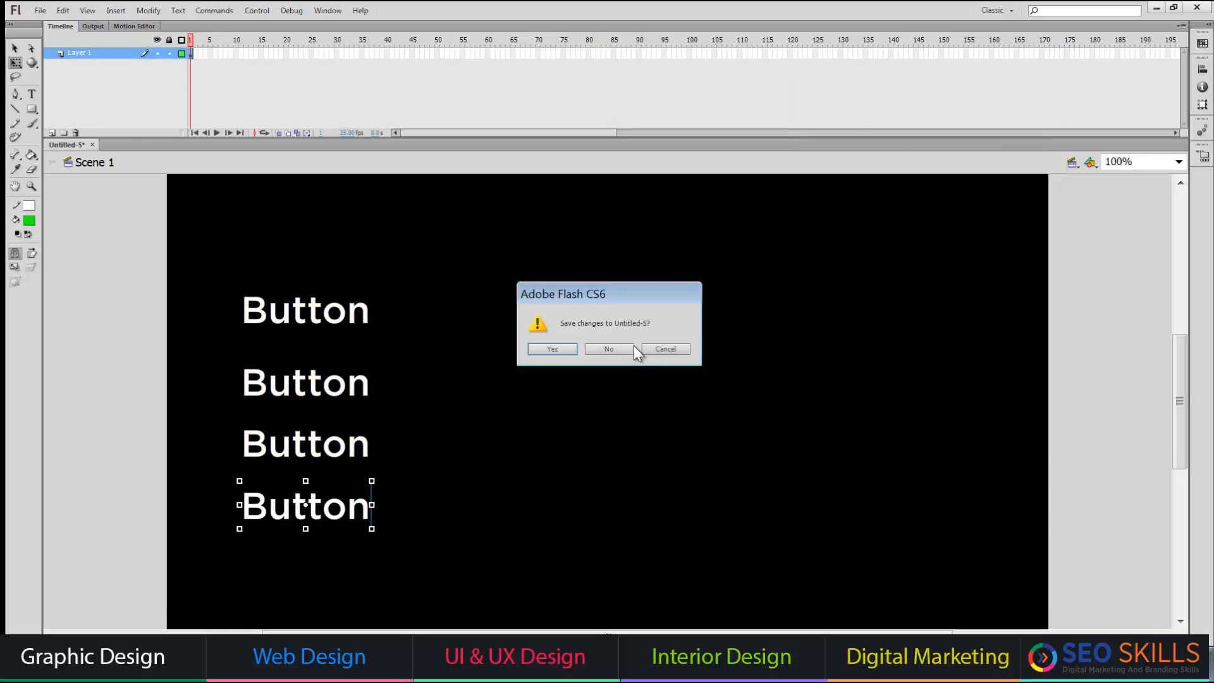
pyautogui.click(624, 349)
pyautogui.click(38, 11)
pyautogui.click(46, 25)
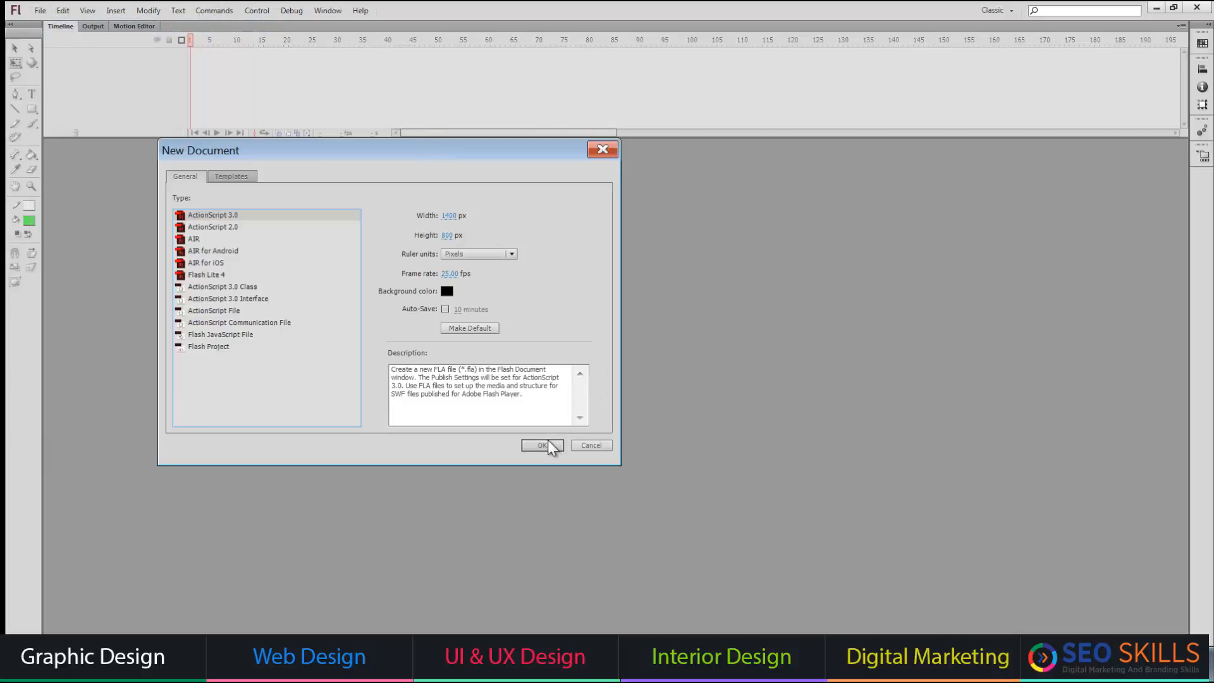
pyautogui.click(548, 445)
# Import the images 1.jpg, 2.jpg, 3.jpg and 4.jpg from the 200x300 folder into the library
pyautogui.click(40, 11)
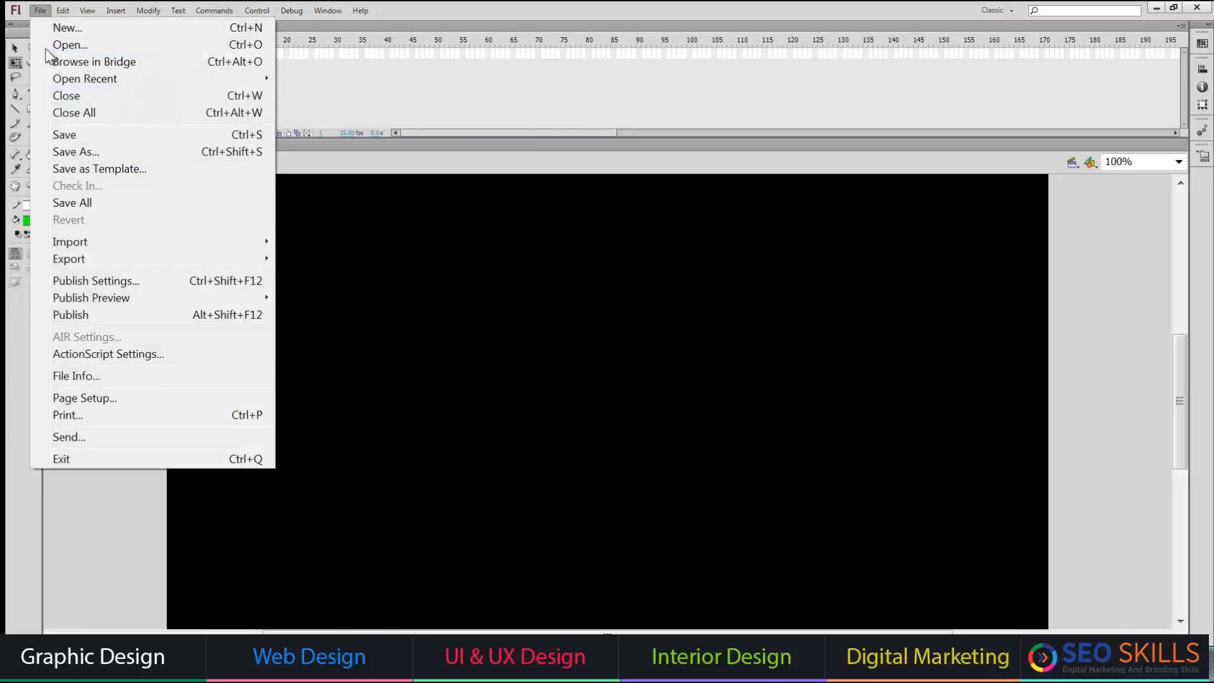
pyautogui.moveTo(88, 242)
pyautogui.click(342, 258)
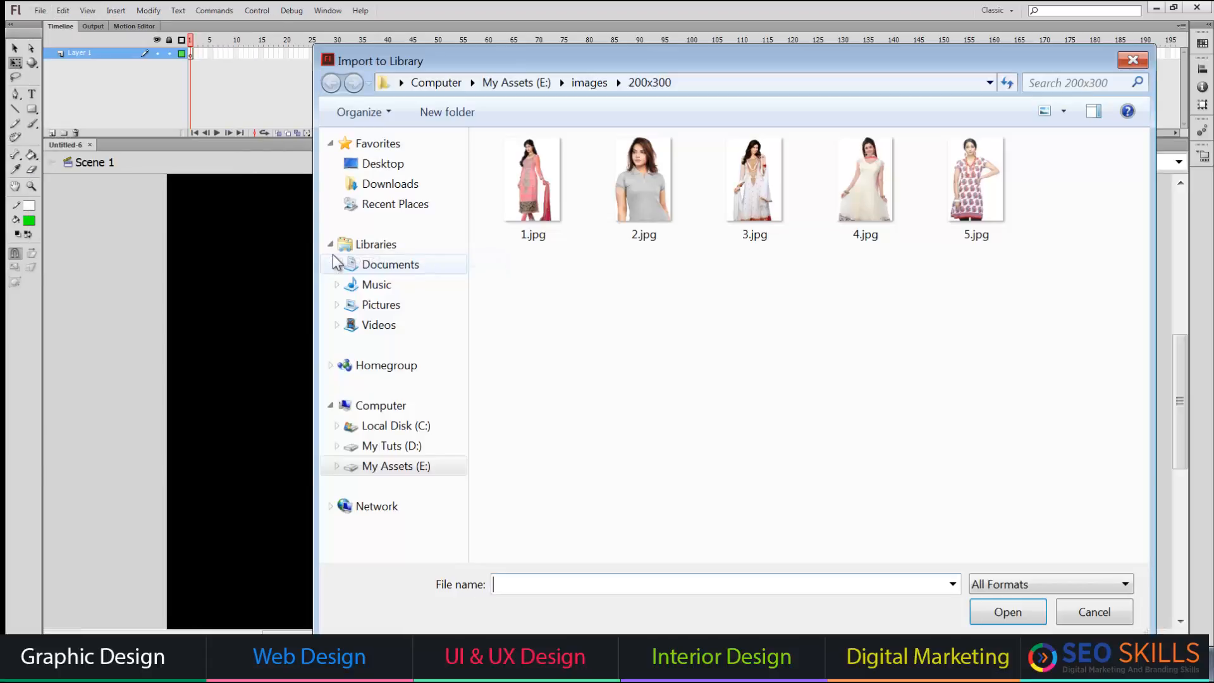
pyautogui.click(533, 190)
pyautogui.keyDown('ctrl'); pyautogui.click(618, 199); pyautogui.keyUp('ctrl')
pyautogui.keyDown('ctrl'); pyautogui.click(727, 199); pyautogui.keyUp('ctrl')
pyautogui.keyDown('ctrl'); pyautogui.click(853, 196); pyautogui.keyUp('ctrl')
pyautogui.press('Return')
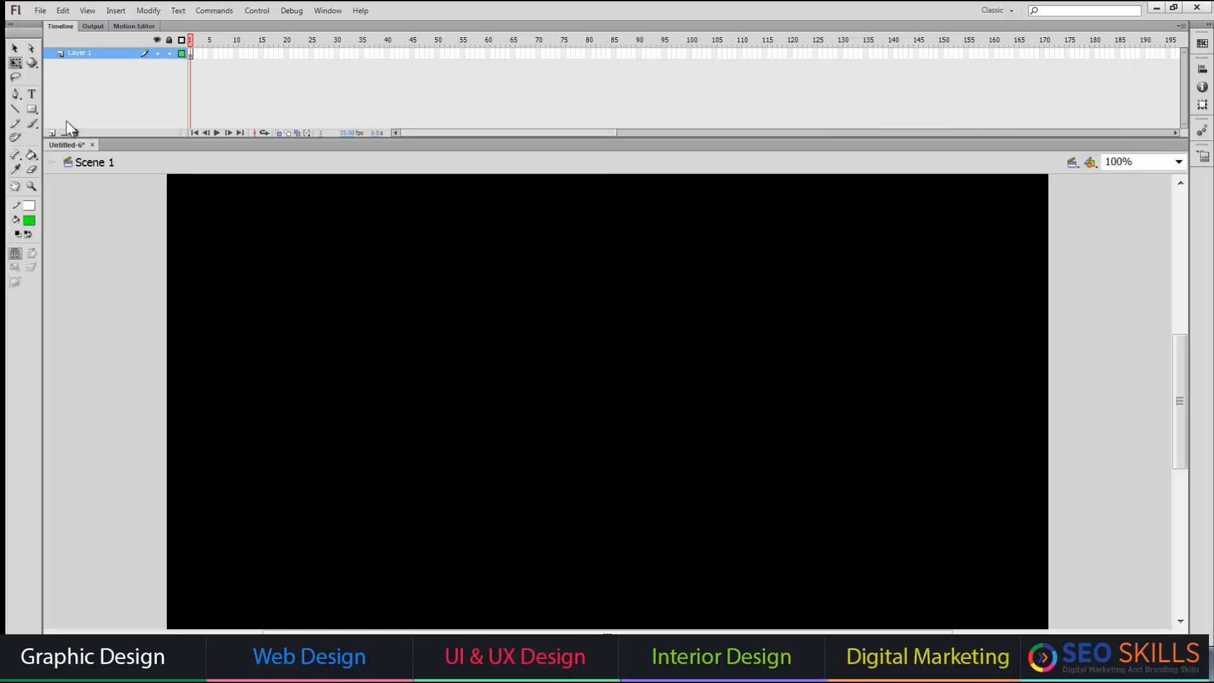
# Draw an upright rounded rectangle on the stage and fill it with the 1.jpg bitmap
pyautogui.click(32, 109)
pyautogui.moveTo(365, 265); pyautogui.dragTo(490, 437)
pyautogui.press('v')
pyautogui.hotkey('ctrl', 'a')
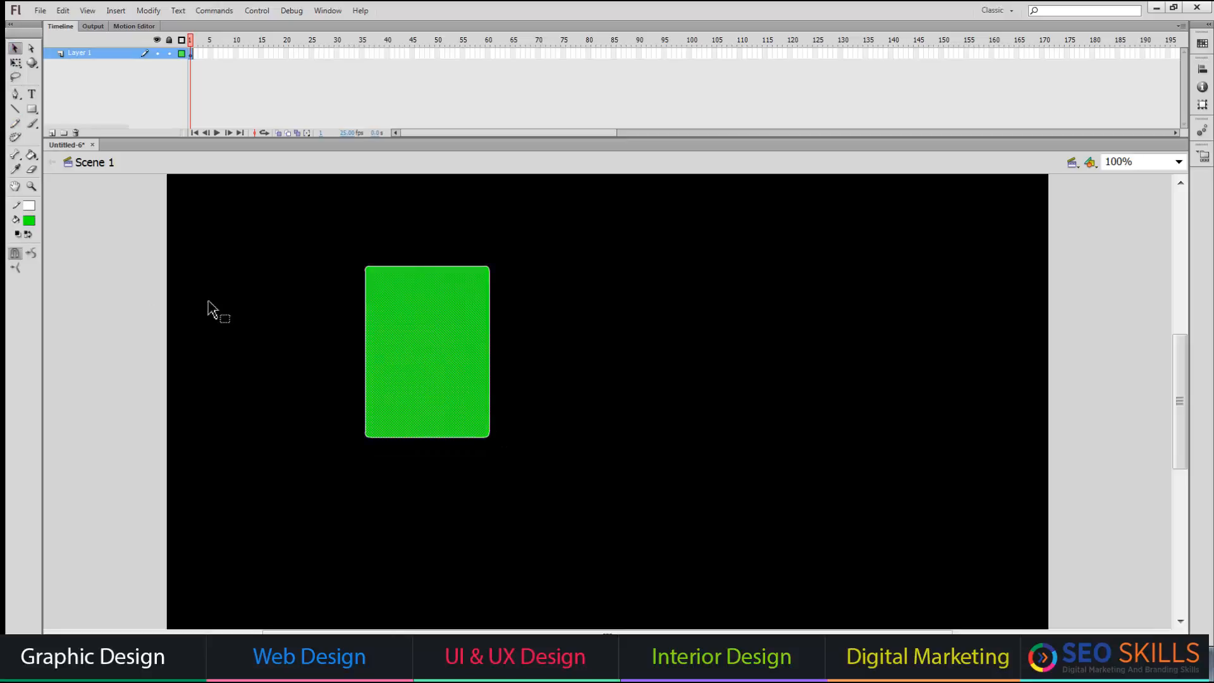
pyautogui.click(29, 220)
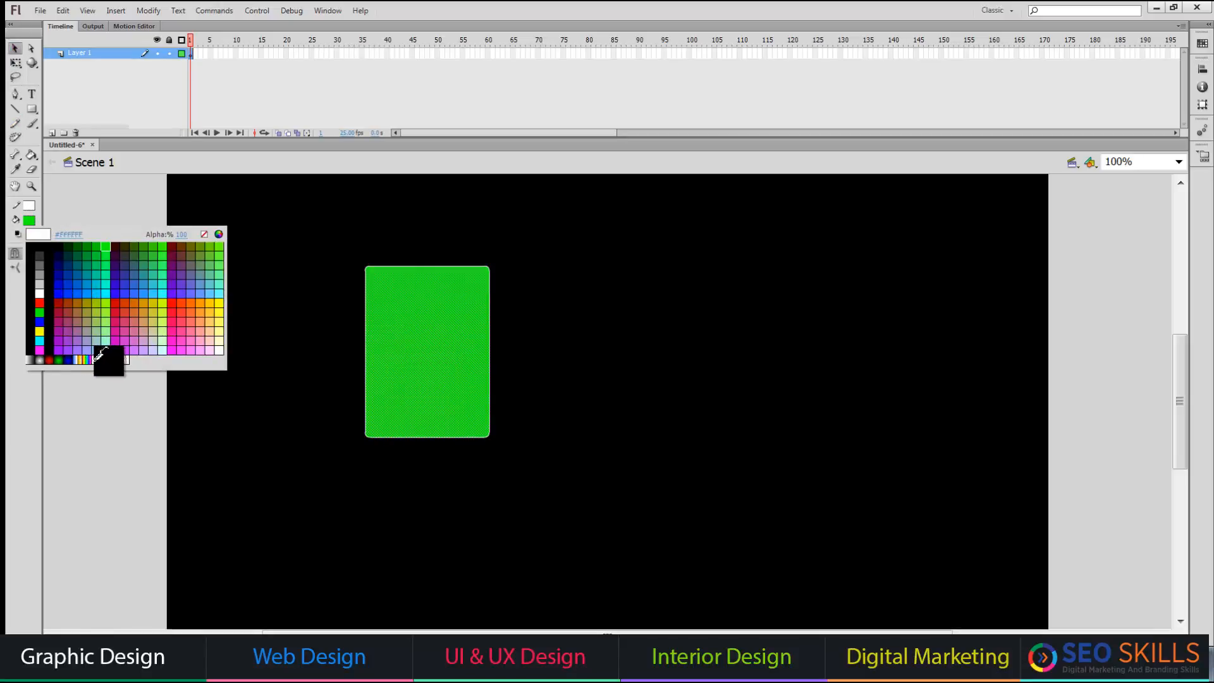
pyautogui.click(103, 354)
pyautogui.click(227, 314)
# Move the picture-filled rectangle slightly down and left and convert it to a Button symbol
pyautogui.moveTo(334, 211); pyautogui.dragTo(560, 518)
pyautogui.moveTo(467, 411); pyautogui.dragTo(428, 427)
pyautogui.press('F8')
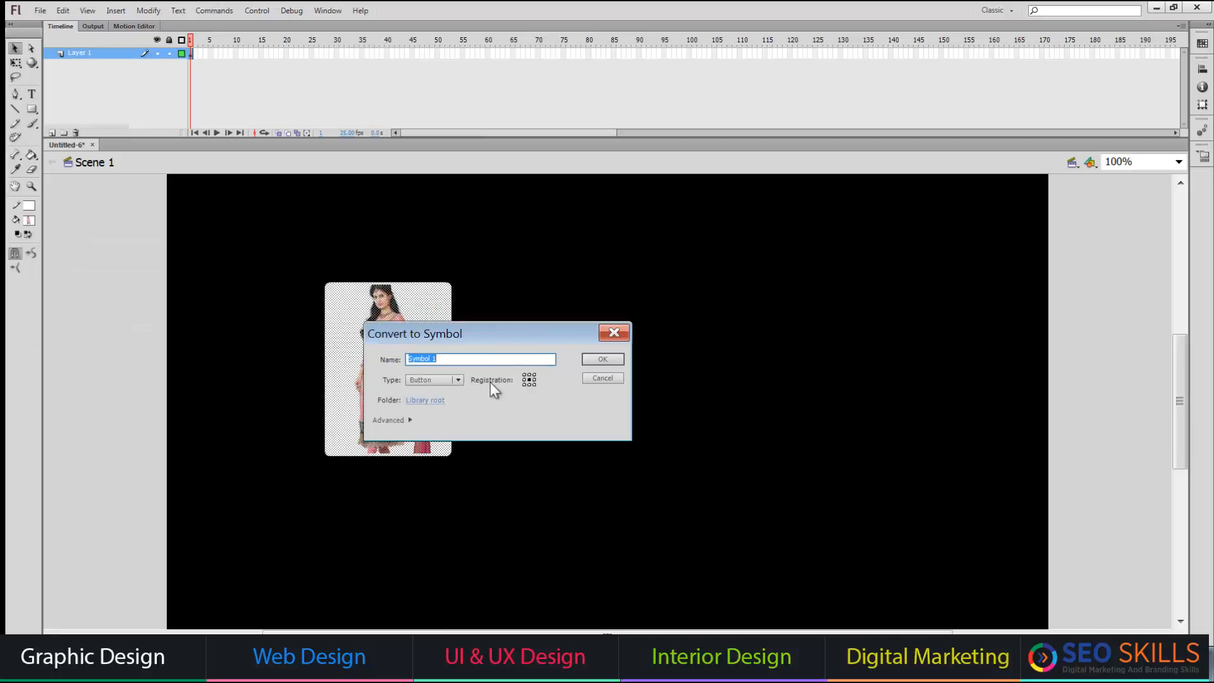
pyautogui.click(604, 360)
# Inside the new button symbol, insert an Over keyframe and fill its rectangle with the 2.jpg bitmap
pyautogui.doubleClick(433, 368)
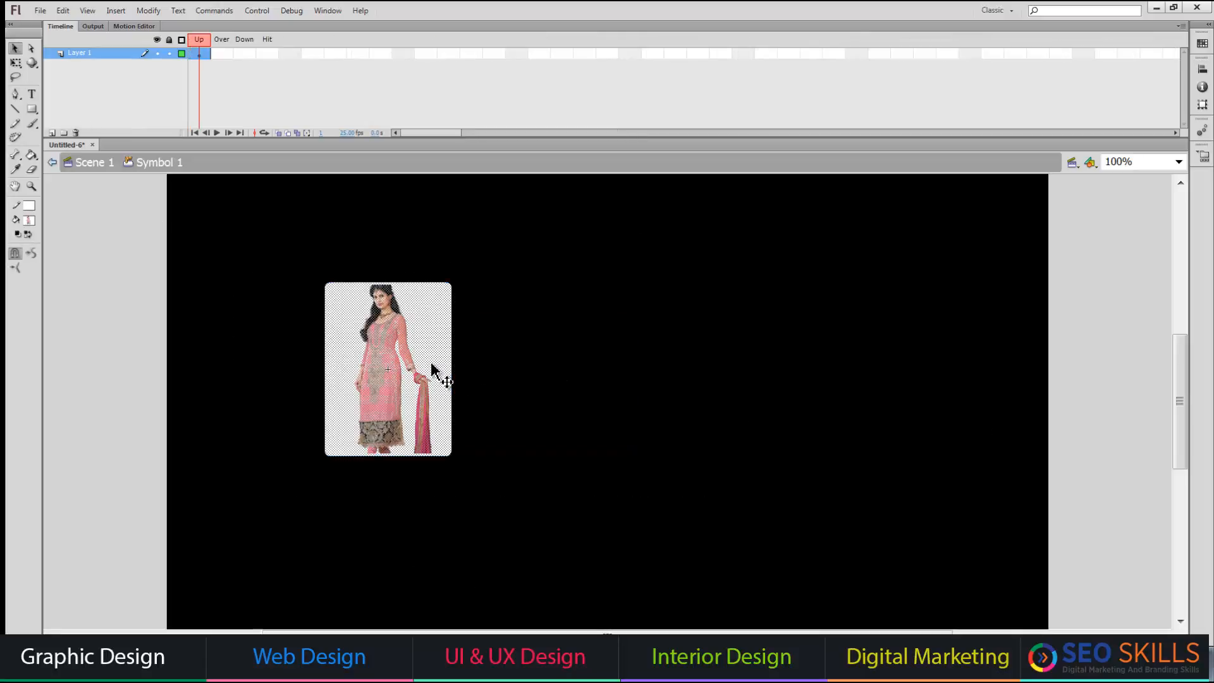
pyautogui.press('F6')
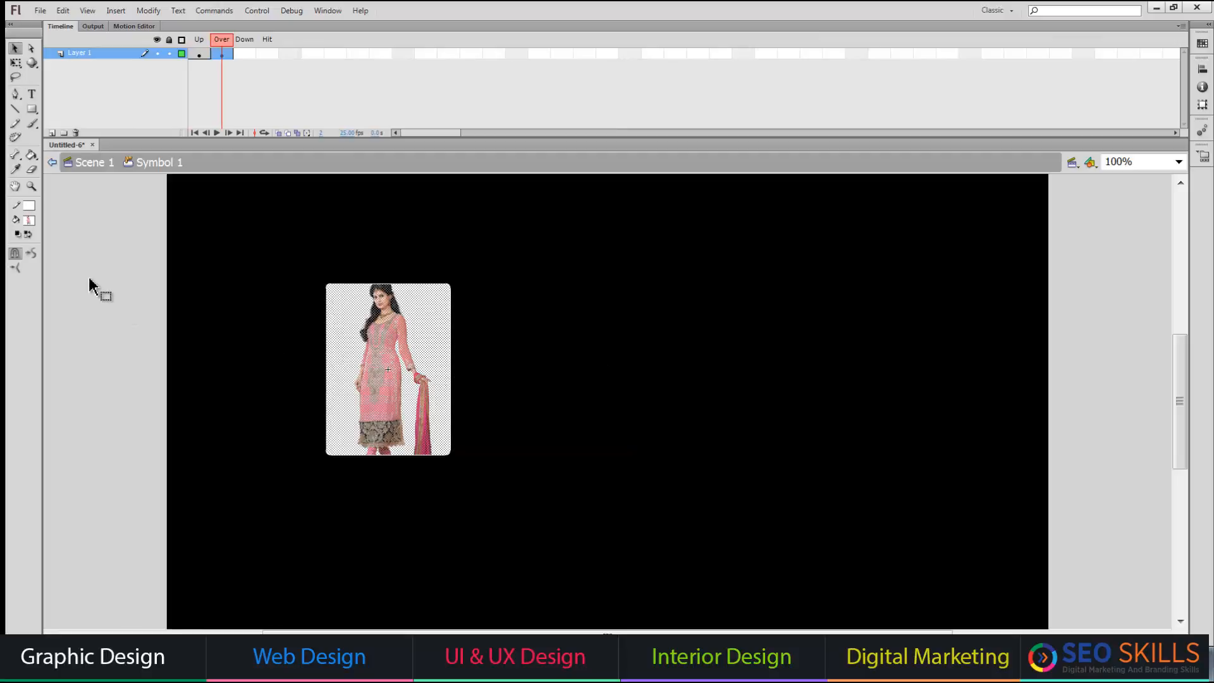
pyautogui.click(30, 221)
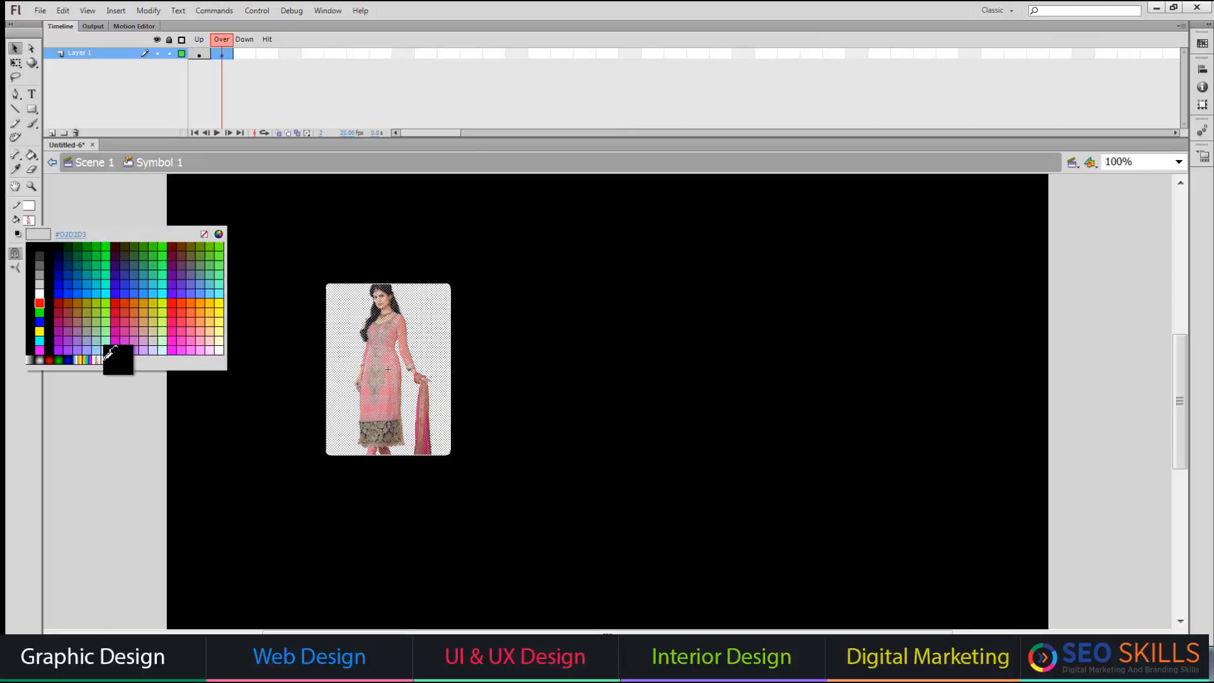
pyautogui.click(113, 356)
pyautogui.click(150, 297)
# Insert a Down keyframe and fill its rectangle with the 3.jpg bitmap
pyautogui.press('F6')
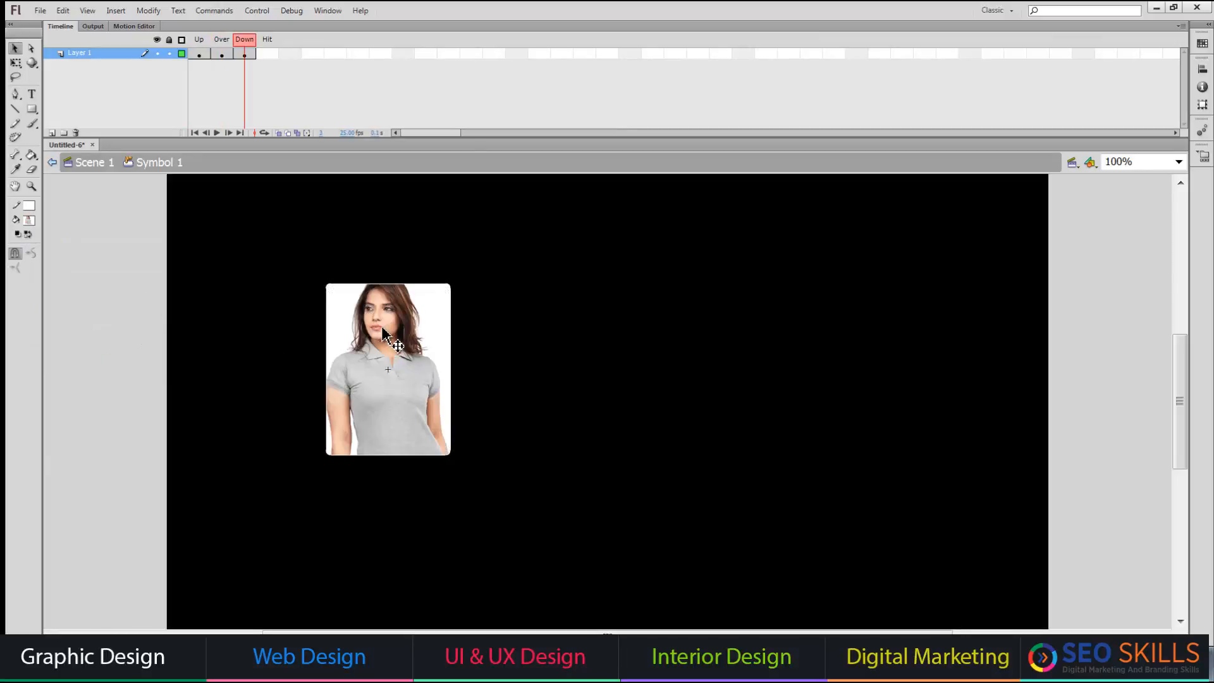
pyautogui.click(381, 325)
pyautogui.click(30, 220)
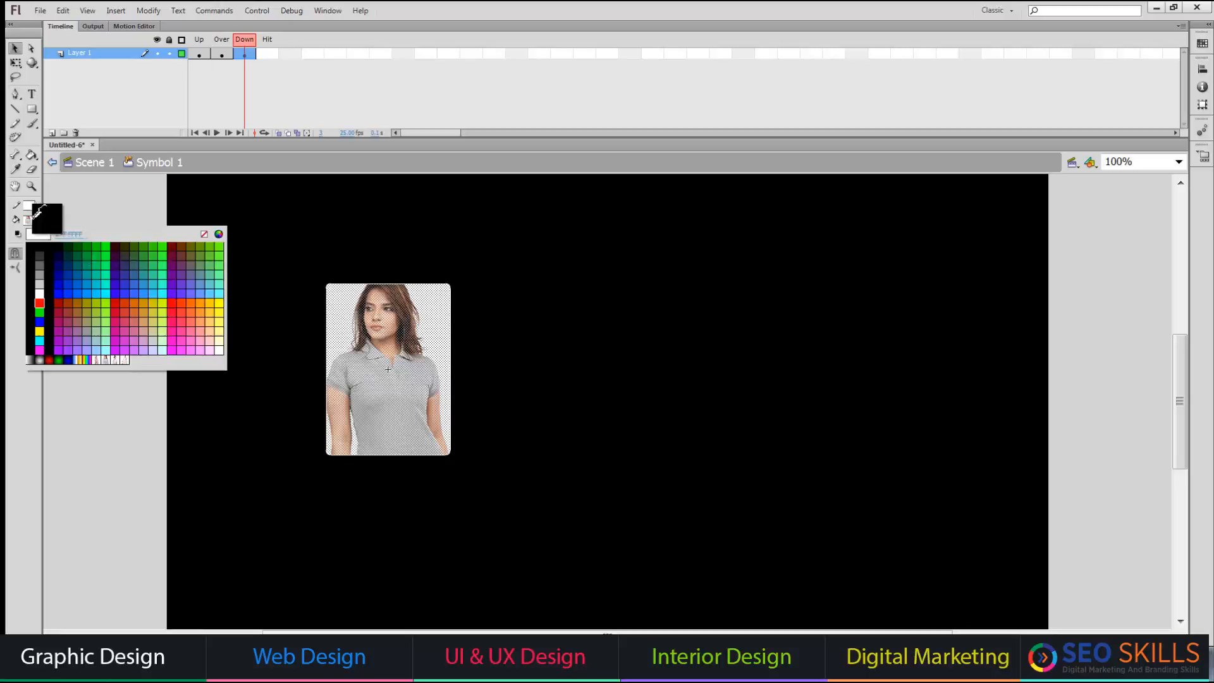
pyautogui.click(125, 358)
pyautogui.click(160, 307)
# Insert a Hit keyframe, fill its rectangle with the 4.jpg bitmap, and return to the main scene
pyautogui.press('F6')
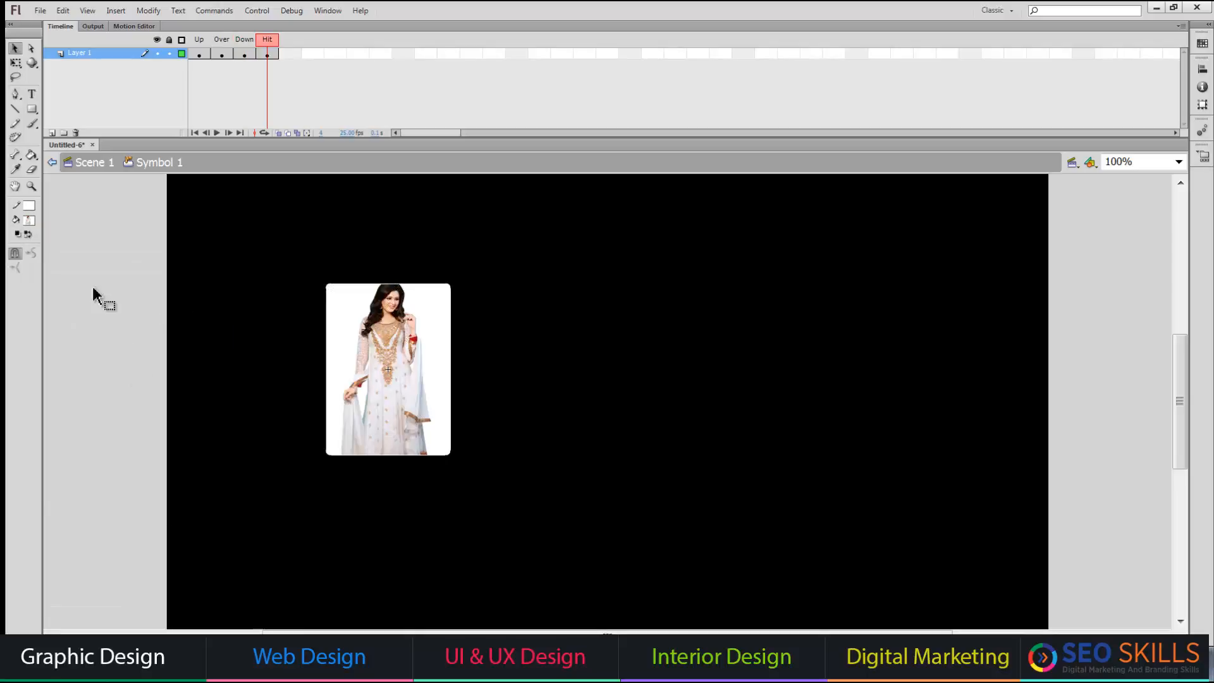
pyautogui.click(30, 221)
pyautogui.click(134, 364)
pyautogui.click(341, 347)
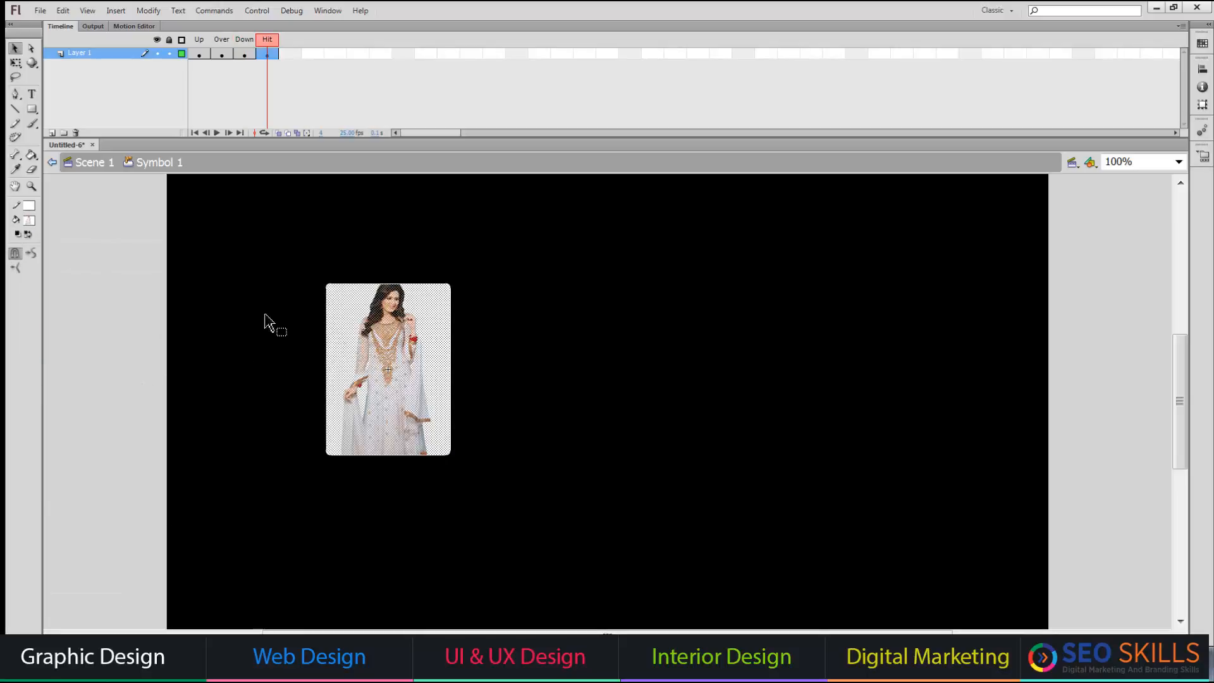
pyautogui.click(29, 220)
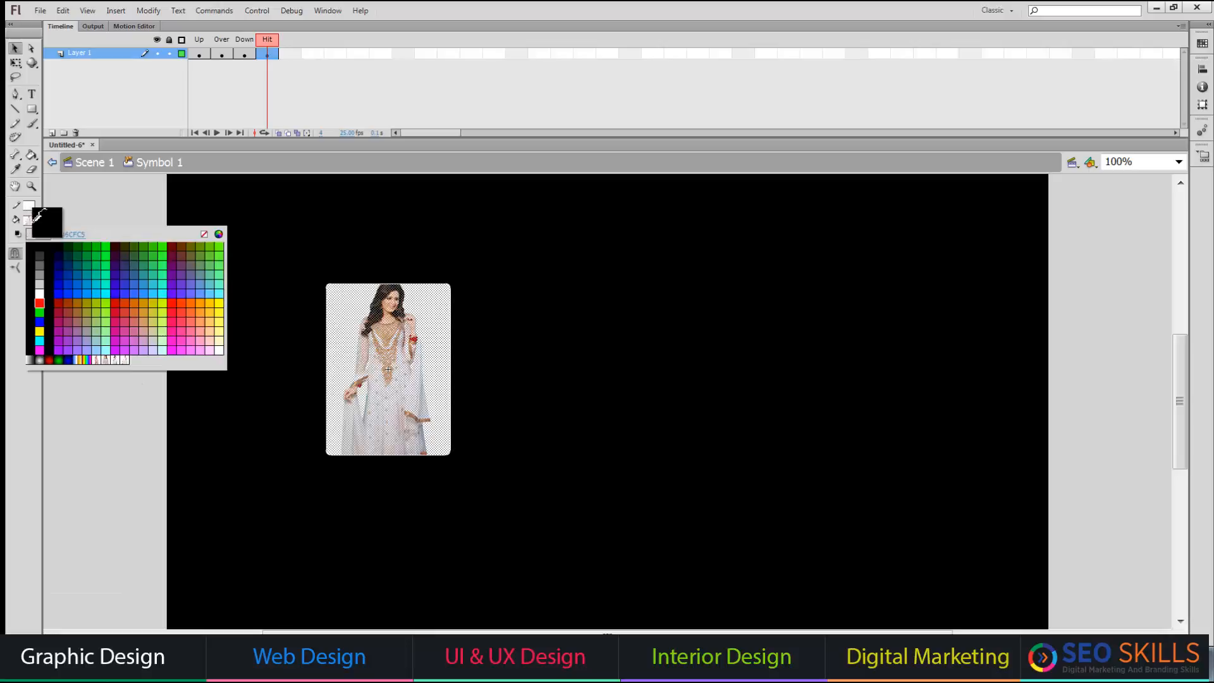
pyautogui.click(125, 359)
pyautogui.click(217, 276)
pyautogui.click(71, 164)
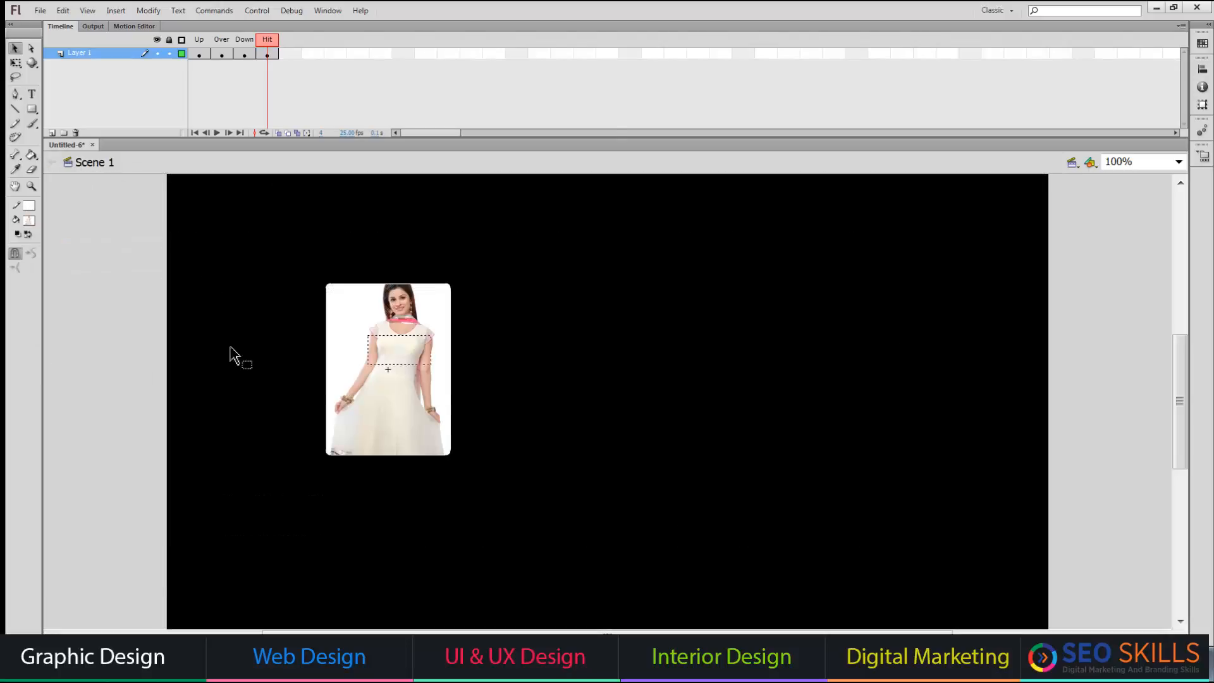
# Duplicate the picture button into a row of four and move the row to the middle of the stage
pyautogui.moveTo(336, 398); pyautogui.dragTo(707, 413)
pyautogui.moveTo(794, 531); pyautogui.dragTo(876, 518)
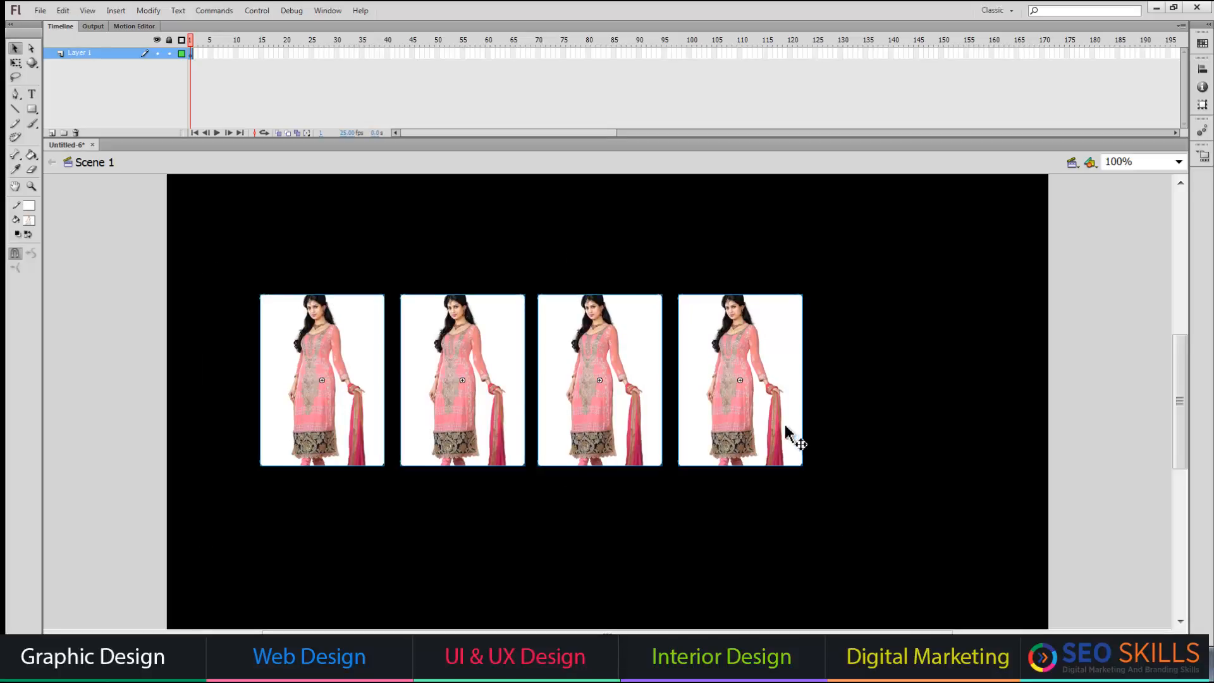
pyautogui.moveTo(789, 427); pyautogui.dragTo(887, 425)
pyautogui.click(578, 501)
# Open the first picture button's symbol for editing, add a new layer, and place the text "up image" in its Up frame
pyautogui.click(405, 365)
pyautogui.doubleClick(405, 366)
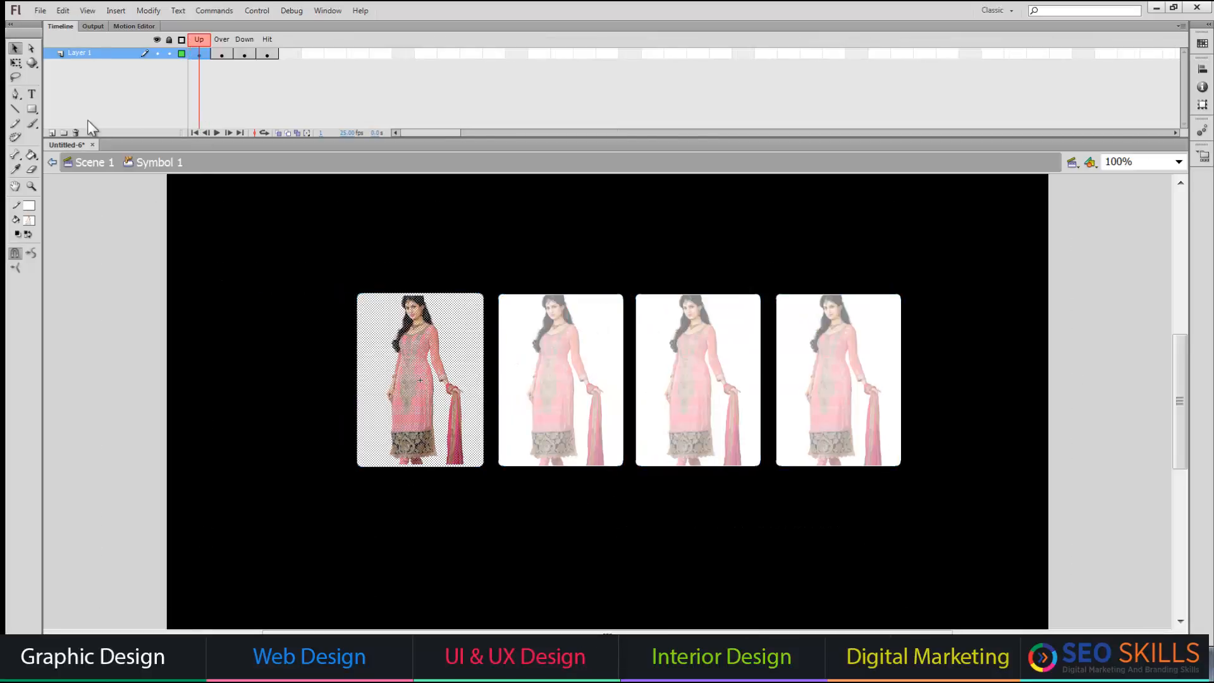
pyautogui.click(53, 133)
pyautogui.click(32, 94)
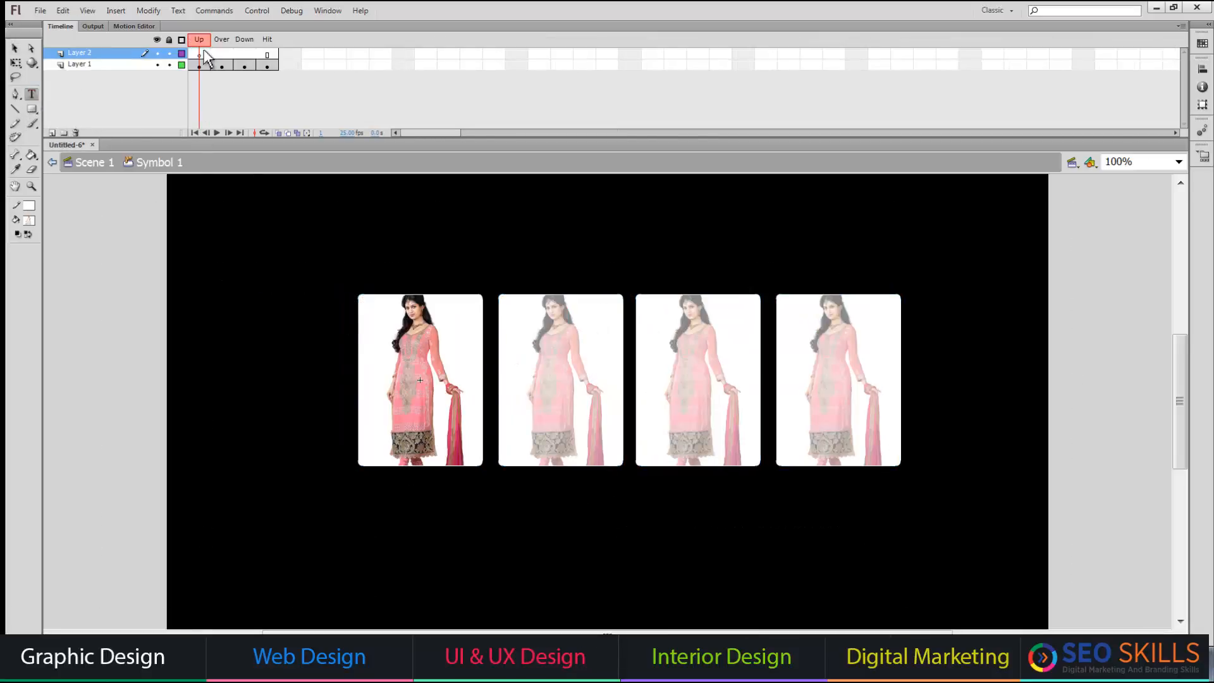
pyautogui.click(258, 500)
pyautogui.write('u')
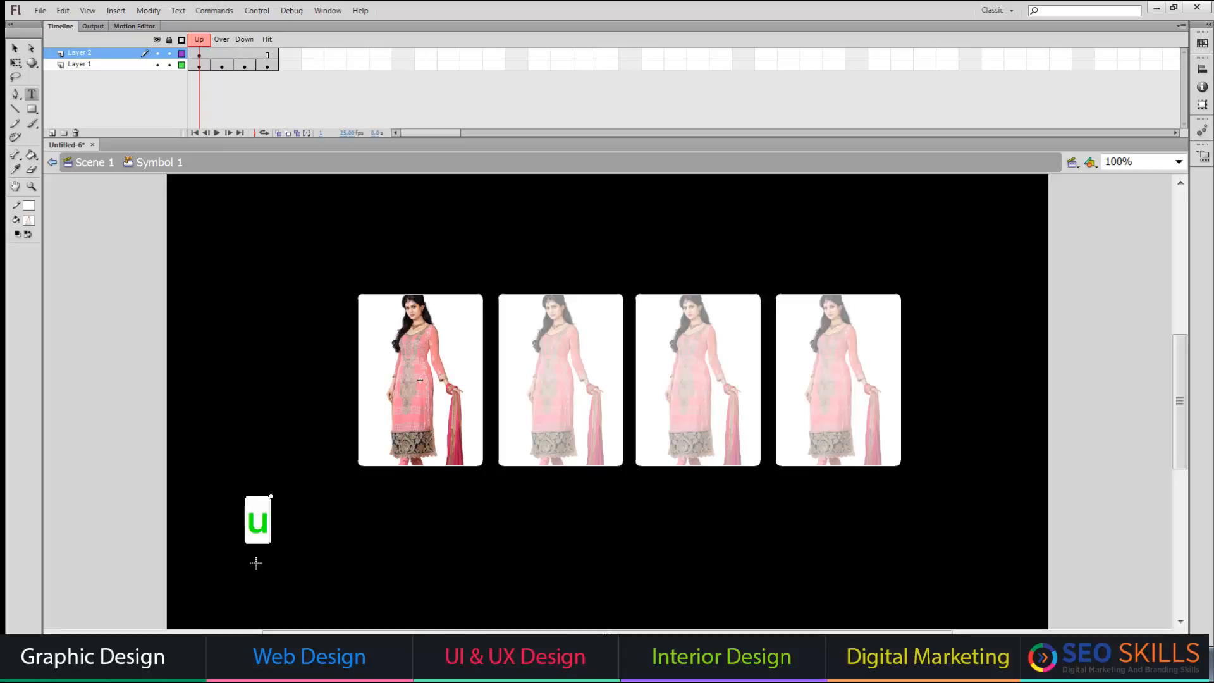
pyautogui.write('p image')
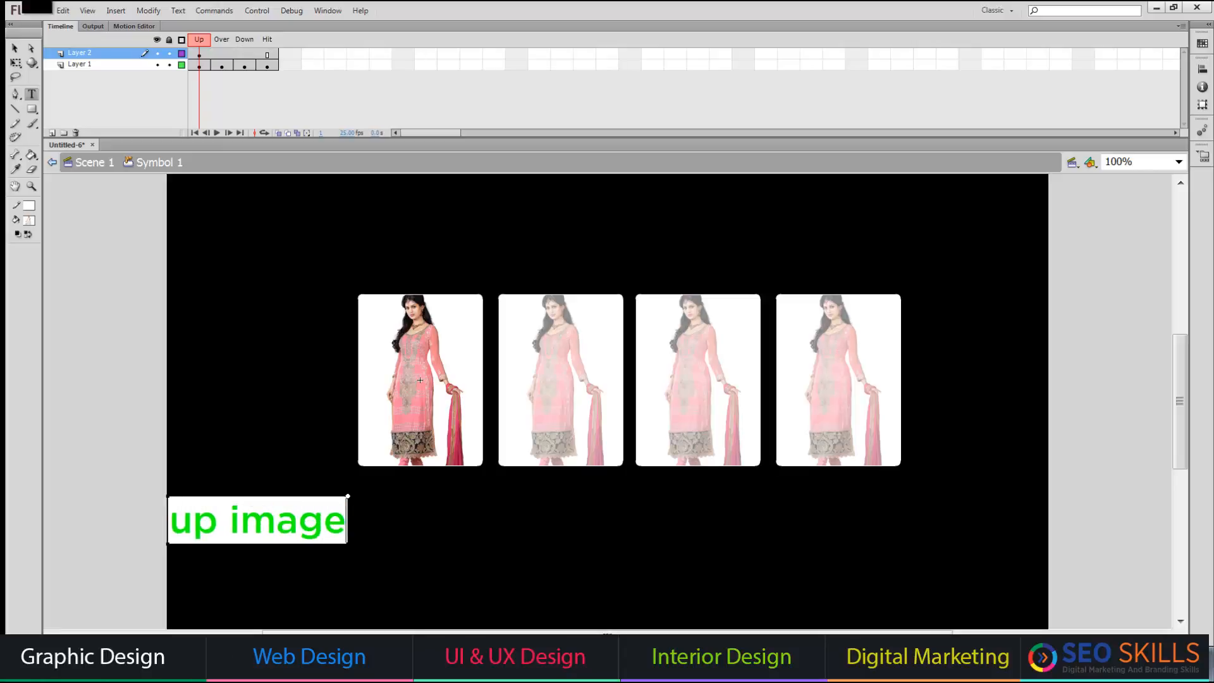
# Reduce the font size of the "up image" caption and centre it just below the button's picture
pyautogui.click(14, 48)
pyautogui.click(178, 11)
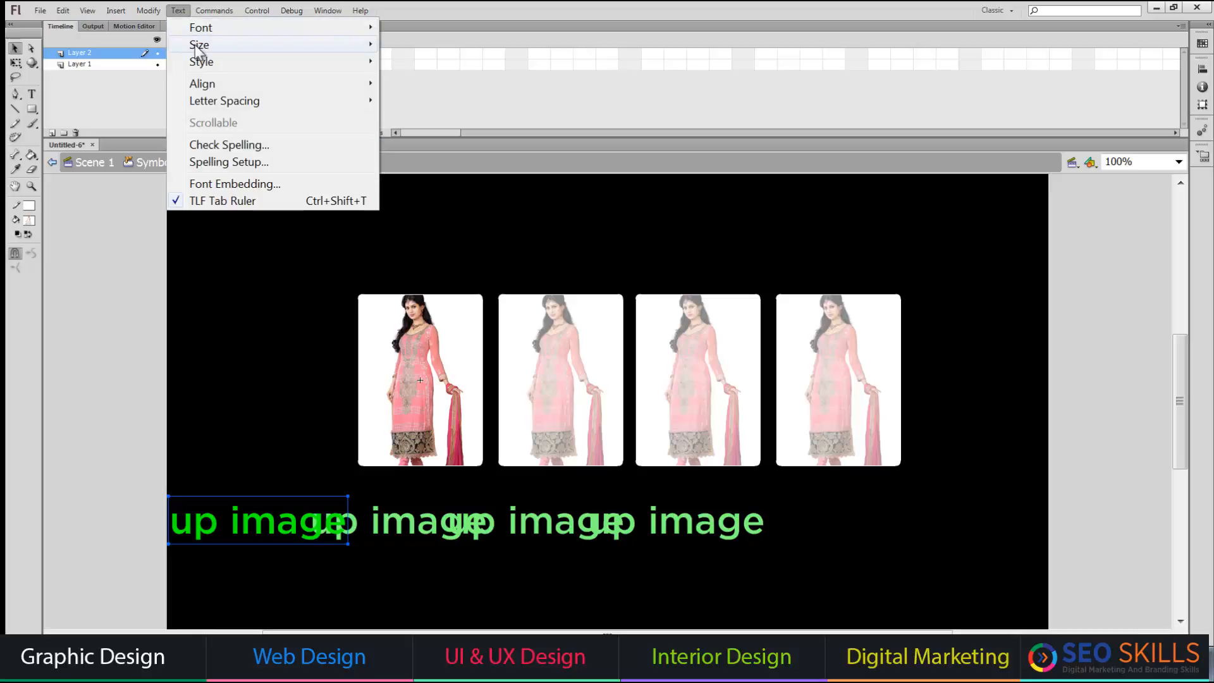
pyautogui.moveTo(195, 45)
pyautogui.click(415, 198)
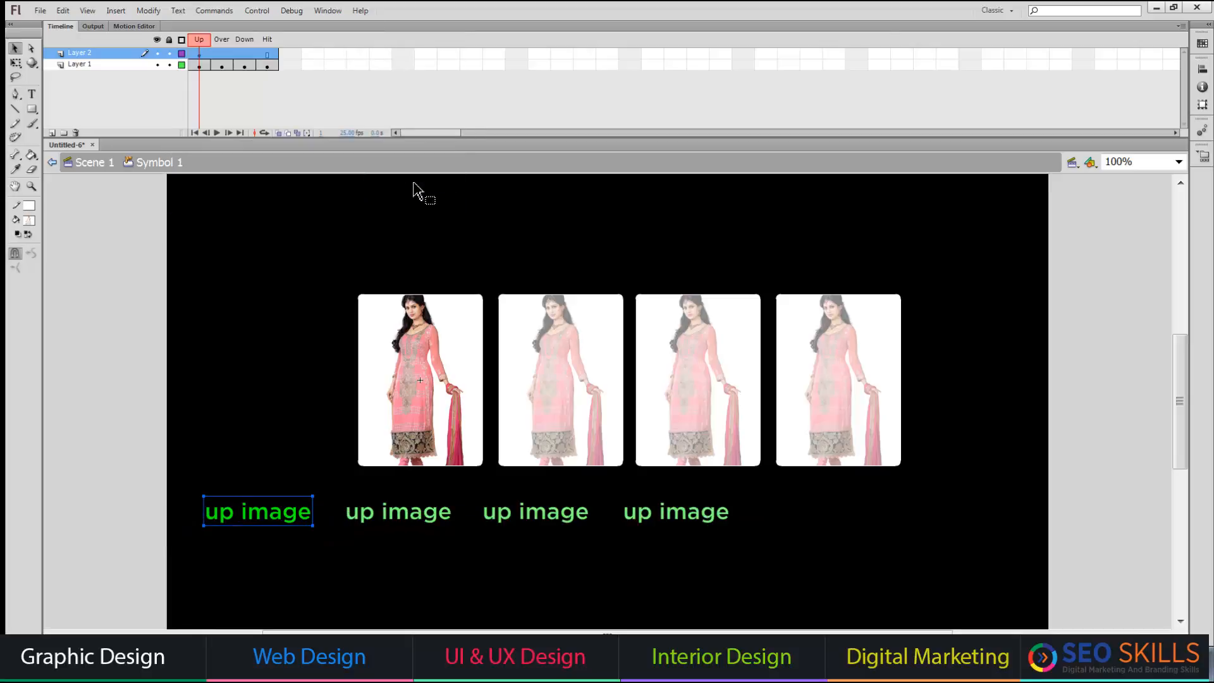
pyautogui.moveTo(292, 521); pyautogui.dragTo(456, 502)
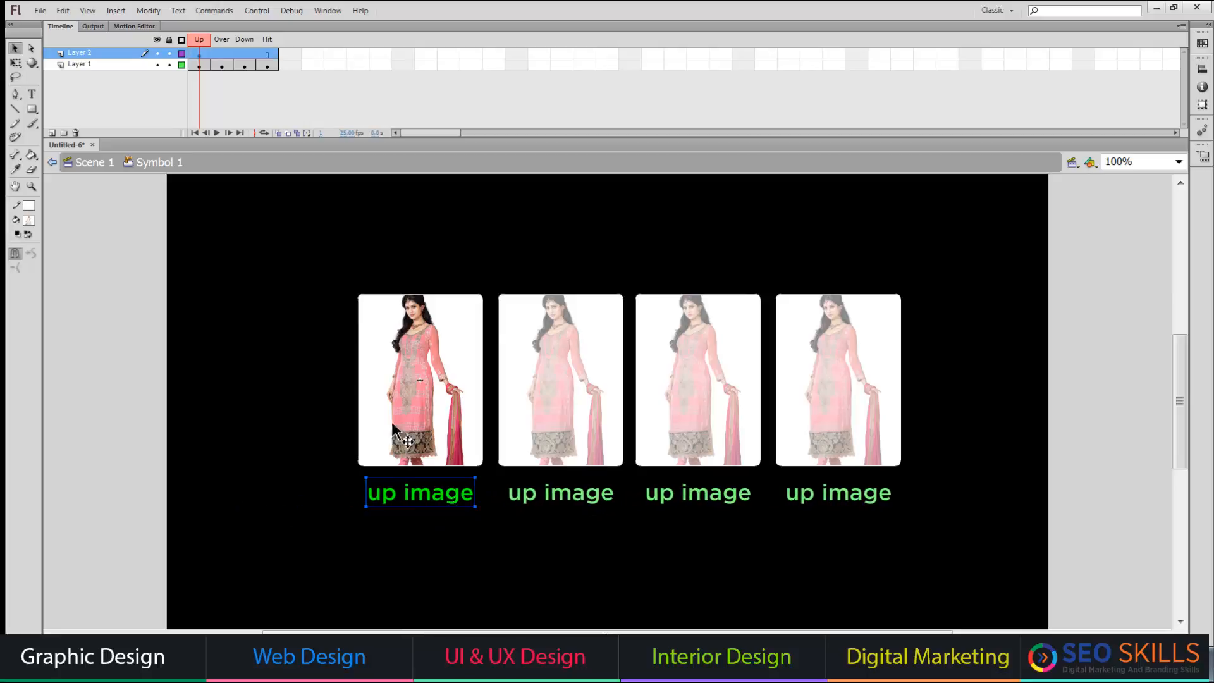
# Insert an Over keyframe on the caption layer and change its text to "Over"
pyautogui.click(223, 55)
pyautogui.click(325, 537)
pyautogui.doubleClick(397, 503)
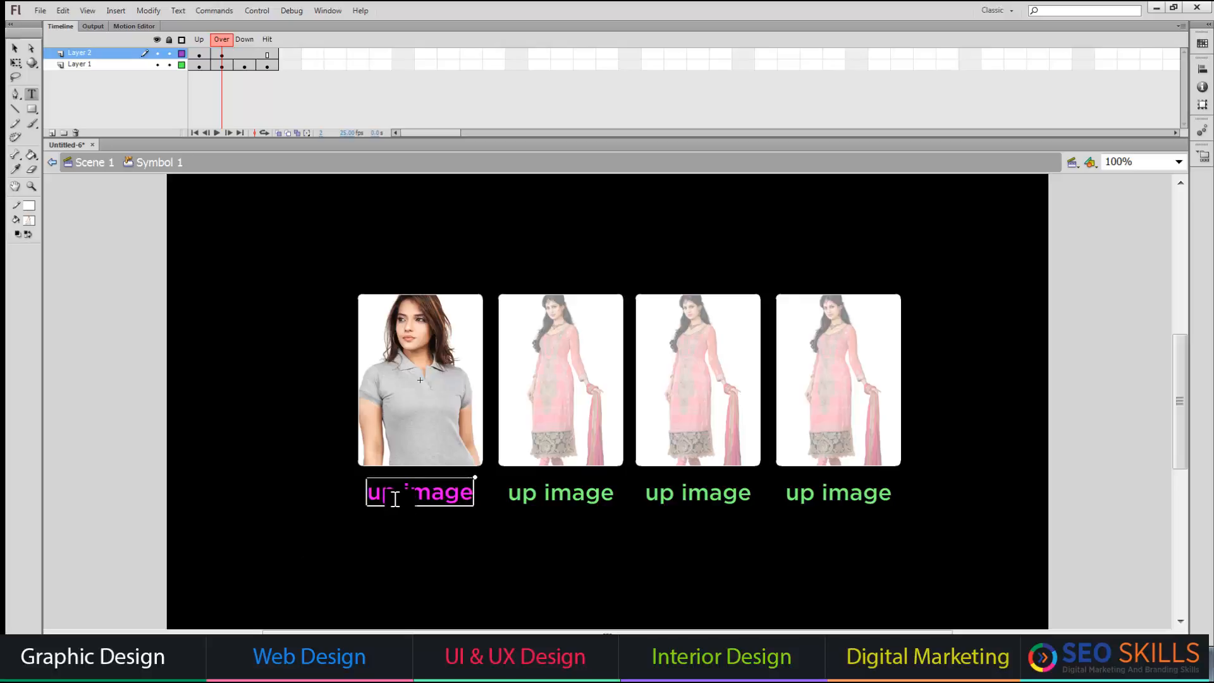
pyautogui.write('Over')
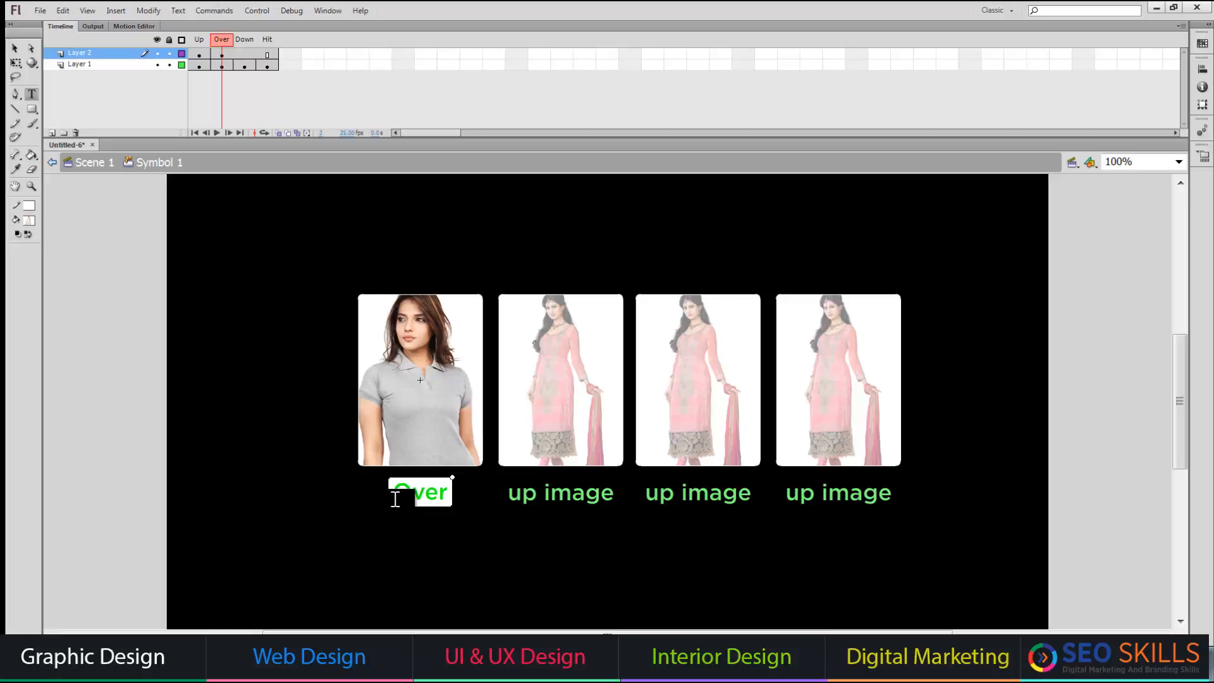
# Insert a Down keyframe on the caption layer and change its text to "Down"
pyautogui.click(249, 56)
pyautogui.press('F6')
pyautogui.doubleClick(441, 498)
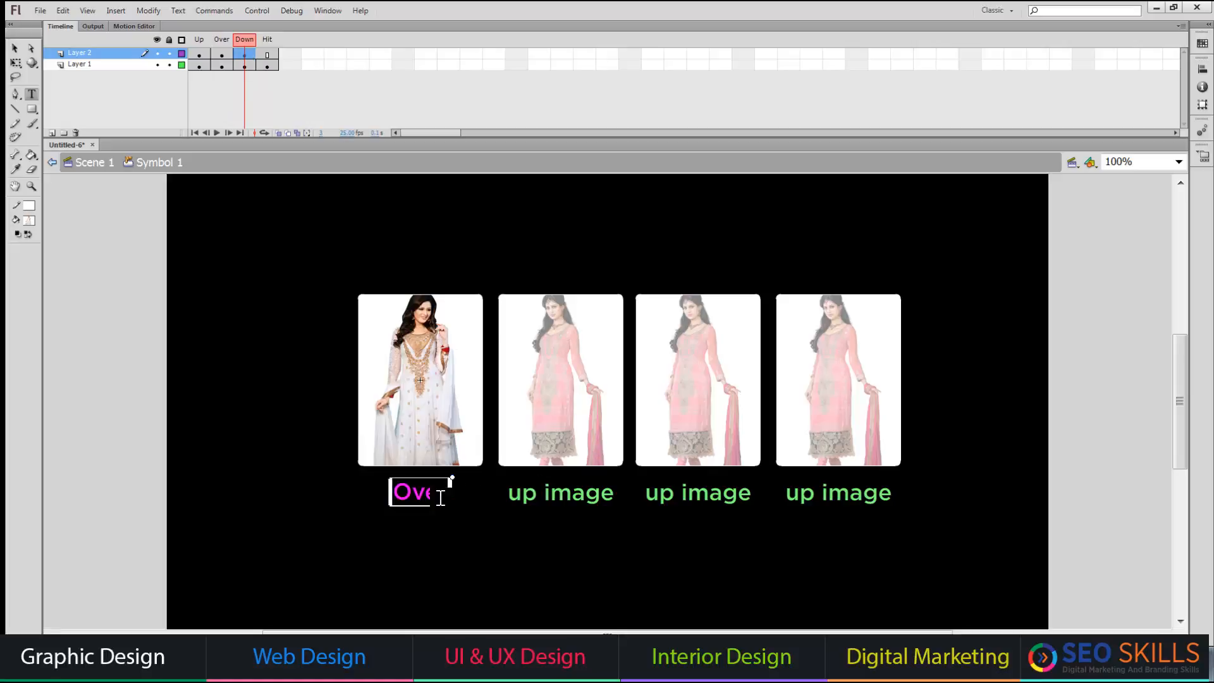
pyautogui.write('Down')
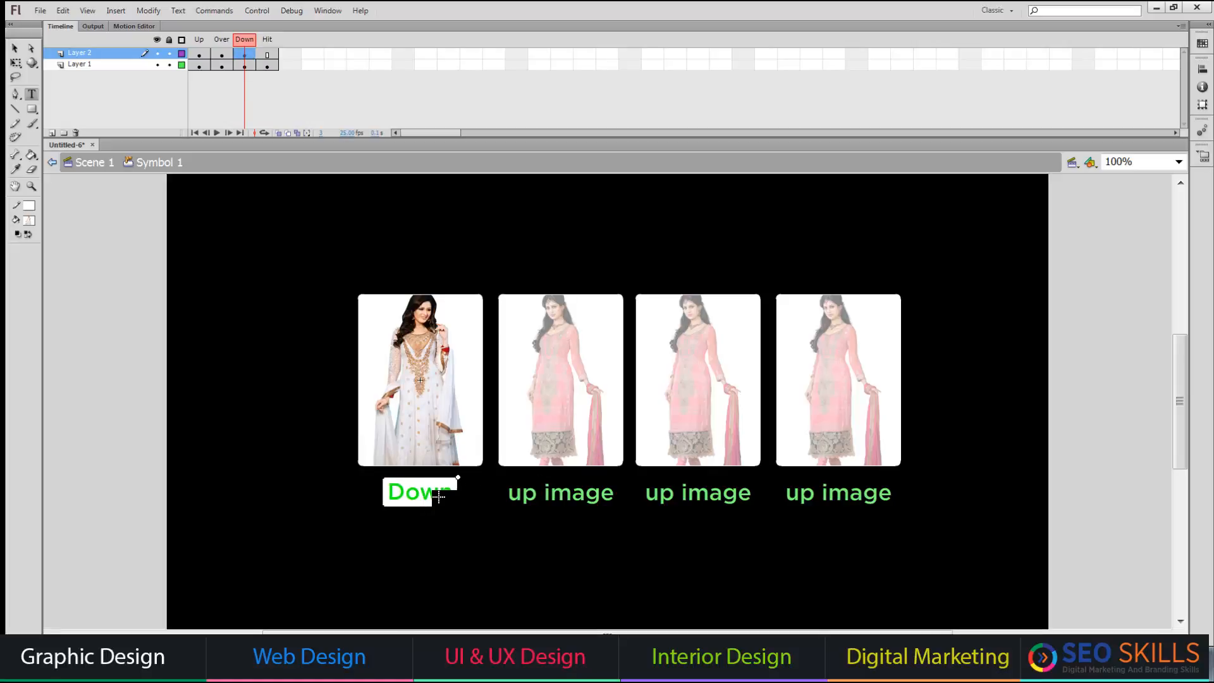
# Insert a Hit keyframe on the caption layer and change its text to "Hit"
pyautogui.click(268, 55)
pyautogui.press('F6')
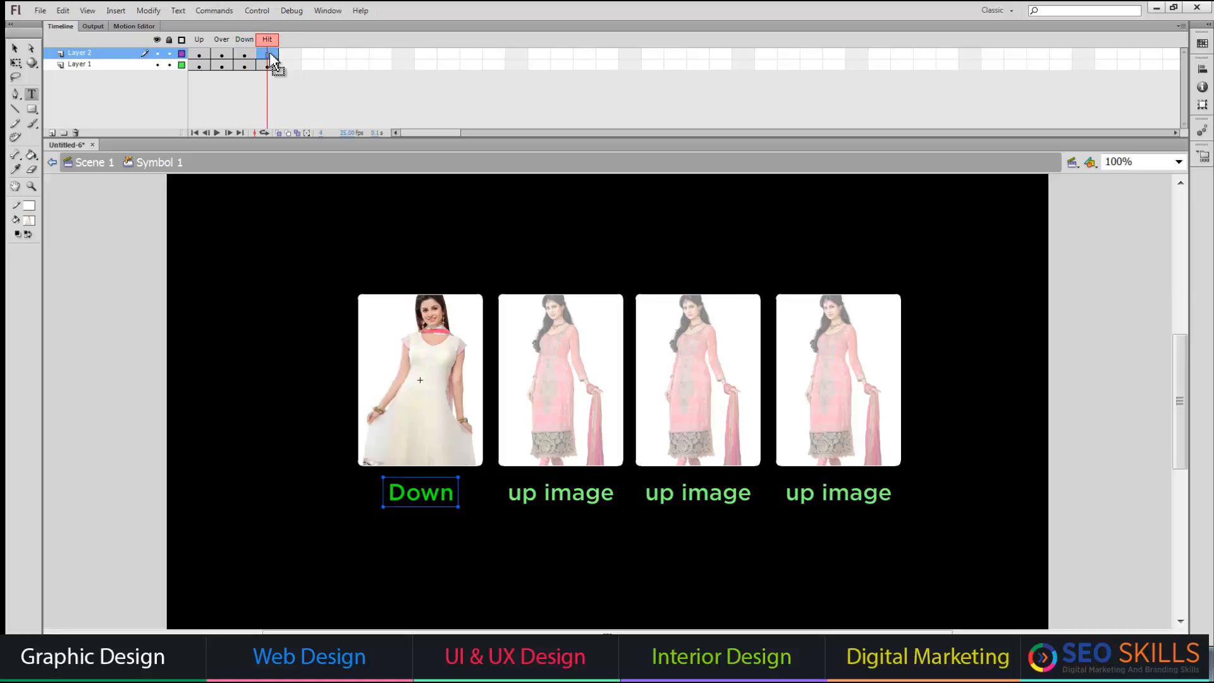
pyautogui.doubleClick(425, 495)
pyautogui.write('Hit')
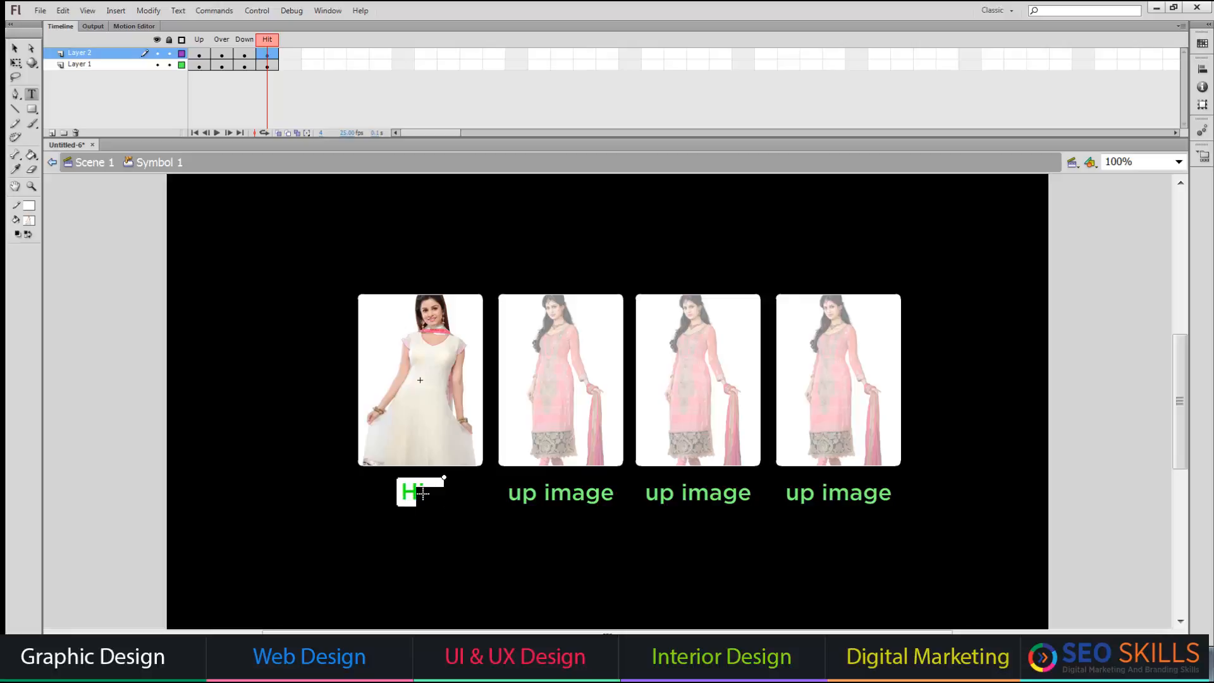
pyautogui.write('t')
pyautogui.press('BackSpace')
# Test the movie to preview the captioned picture buttons, and close the preview
pyautogui.hotkey('ctrl', 'Return')
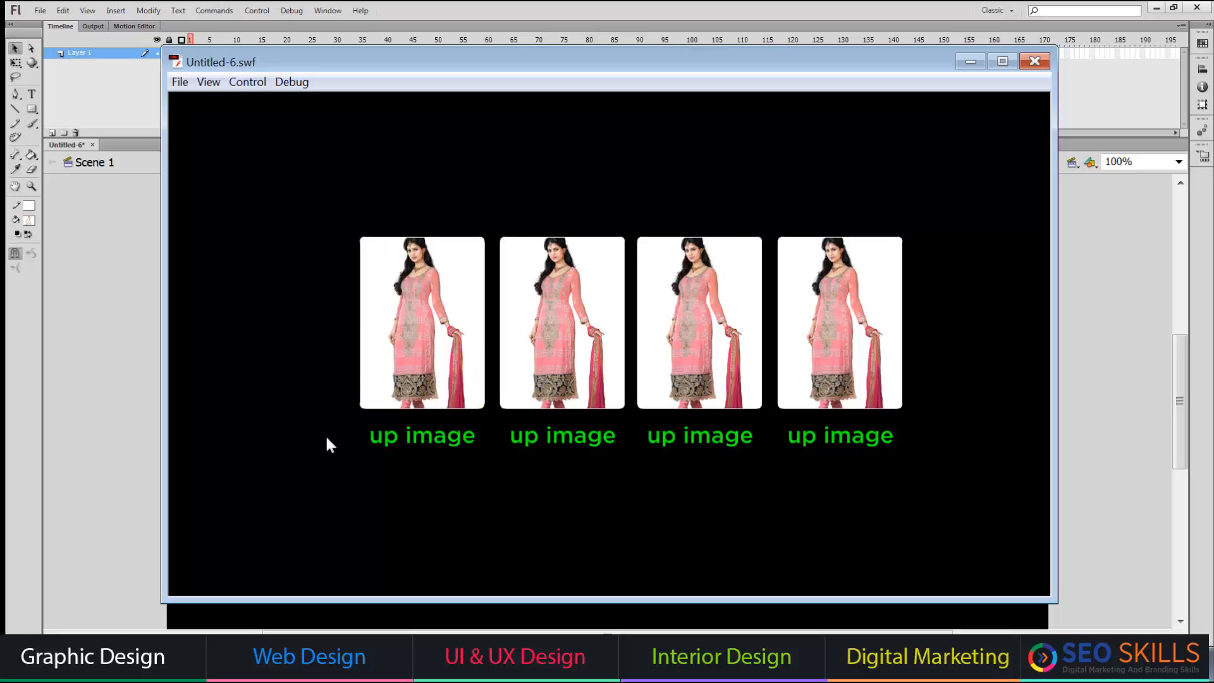
pyautogui.click(328, 447)
pyautogui.hotkey('ctrl', 'w')
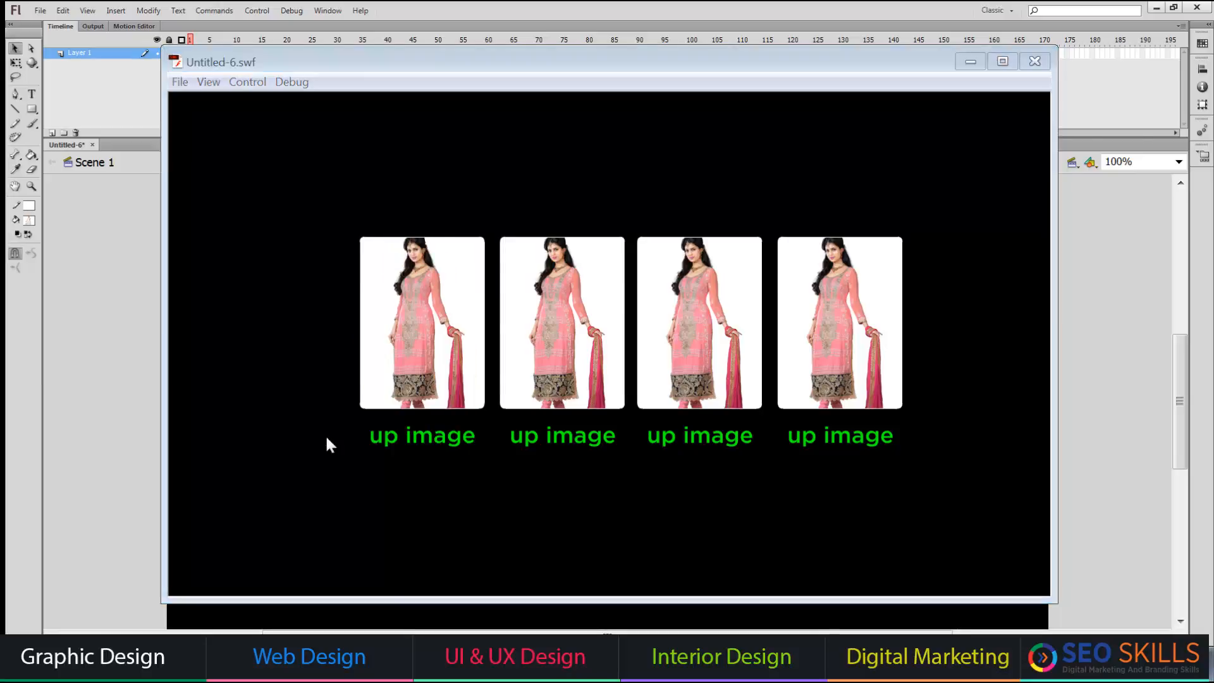
# Reopen the button symbol and stretch the picture rectangle upward in Layer 1's Hit frame to enlarge the active area
pyautogui.doubleClick(329, 443)
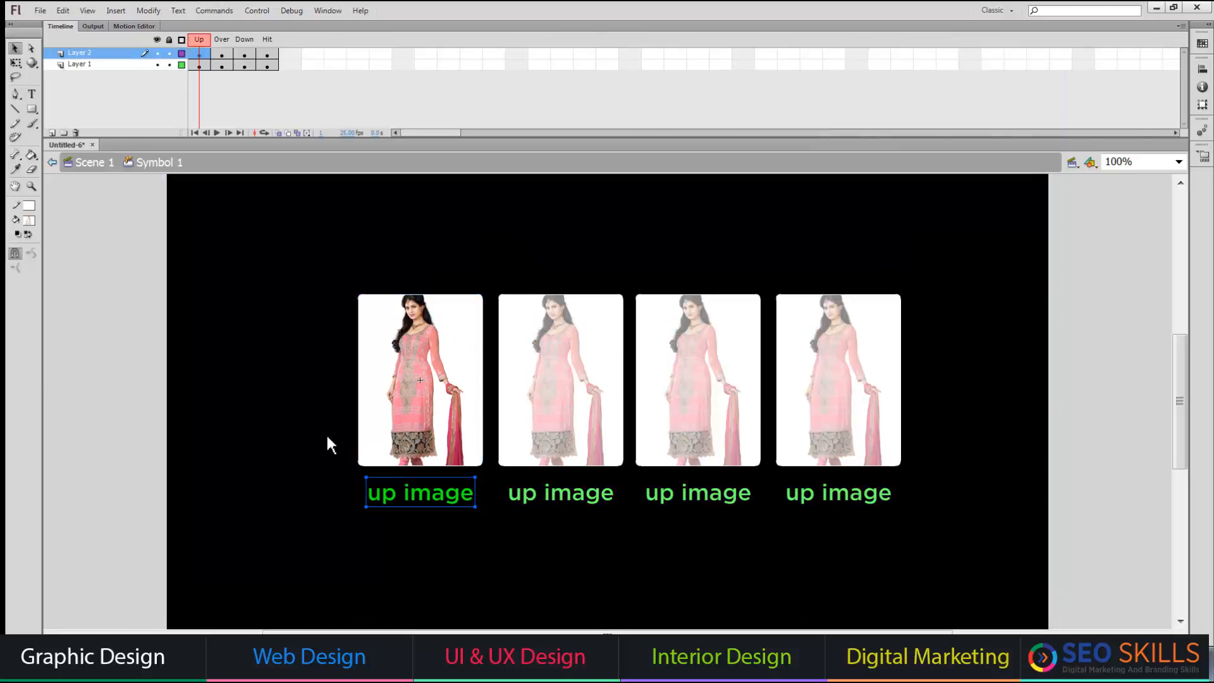
pyautogui.press('.')
pyautogui.press('.')
pyautogui.press('.')
pyautogui.press('q')
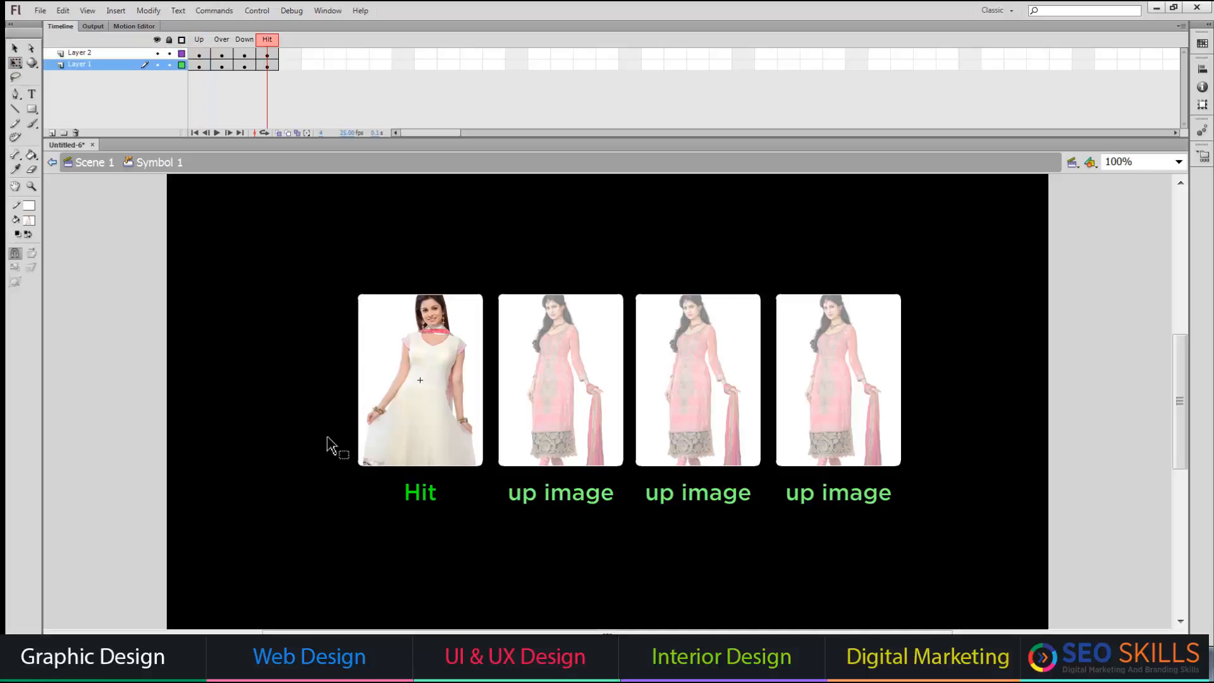
pyautogui.hotkey('ctrl', 'a')
pyautogui.moveTo(419, 294); pyautogui.dragTo(419, 183)
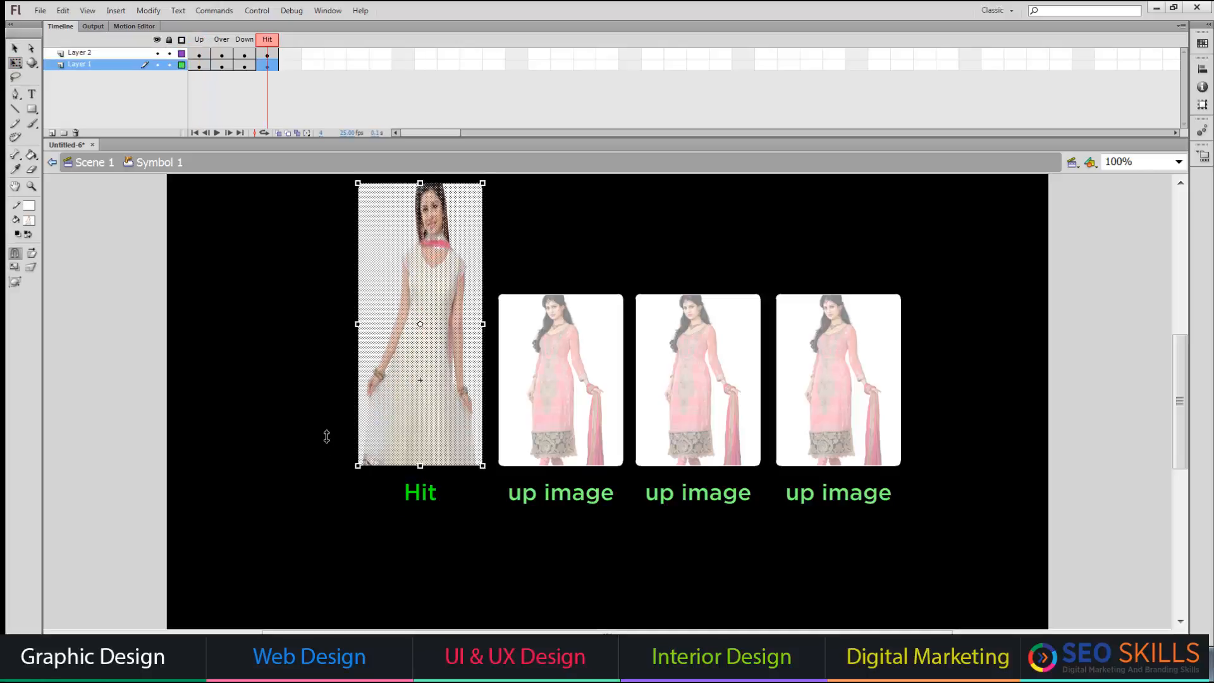
# Return to the main scene and test the movie, triggering the first button repeatedly from the area outside its picture
pyautogui.doubleClick(325, 434)
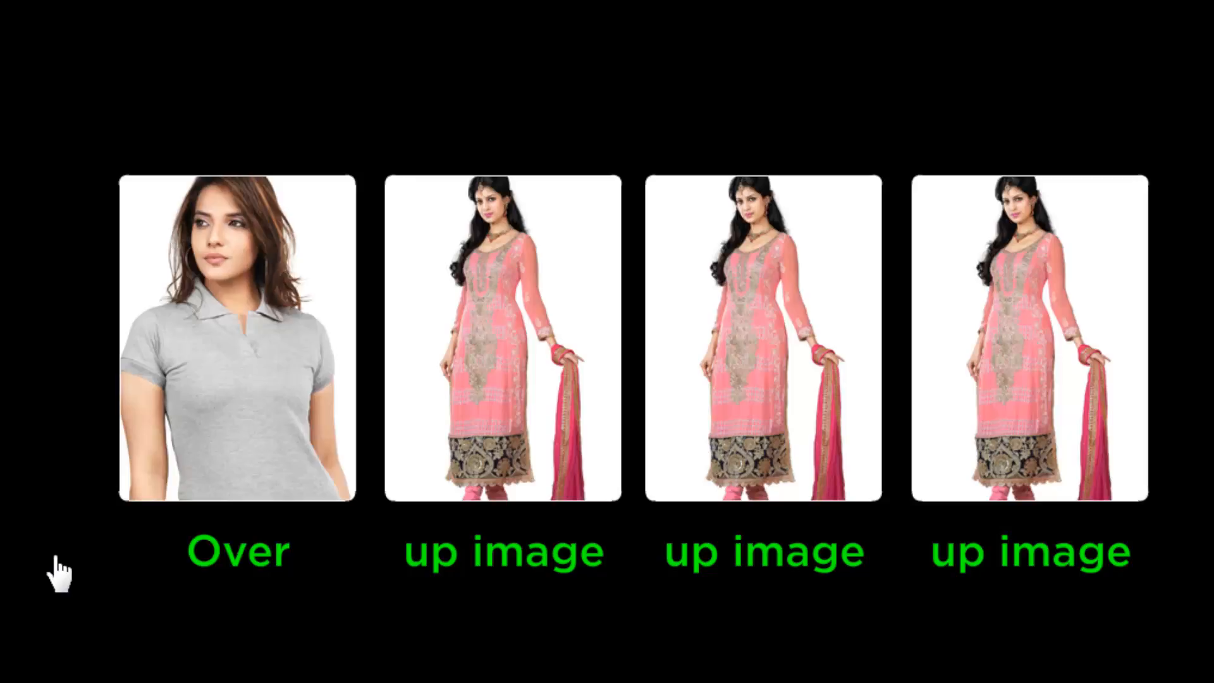
pyautogui.click(56, 557)
pyautogui.click(56, 557)
pyautogui.click(56, 558)
pyautogui.click(56, 557)
pyautogui.click(56, 557)
pyautogui.click(55, 558)
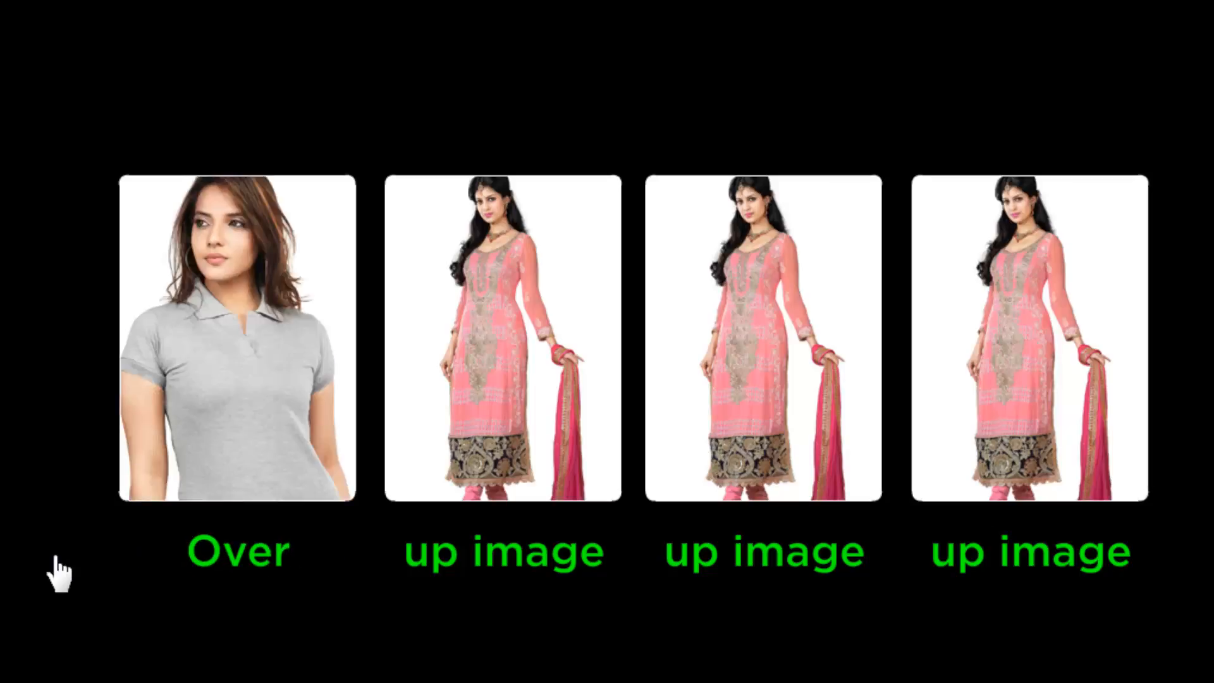